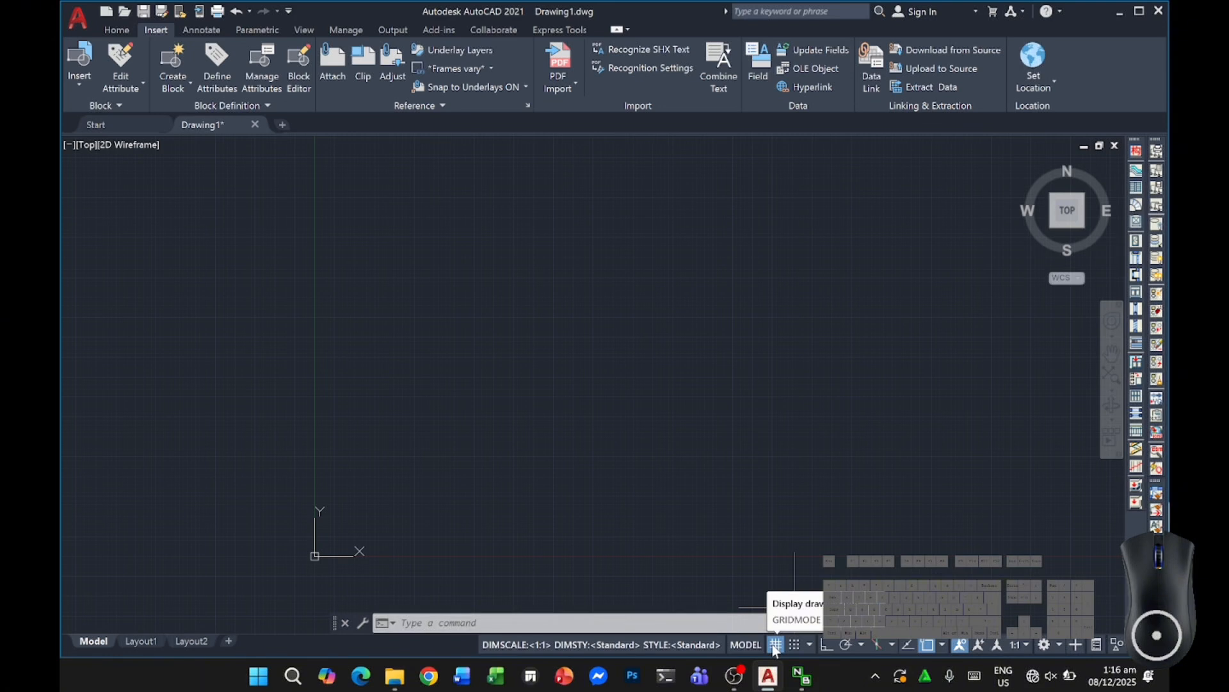
Step: Turn off displaying the grid beyond the drawing limits in the grid settings
right_click(775, 650)
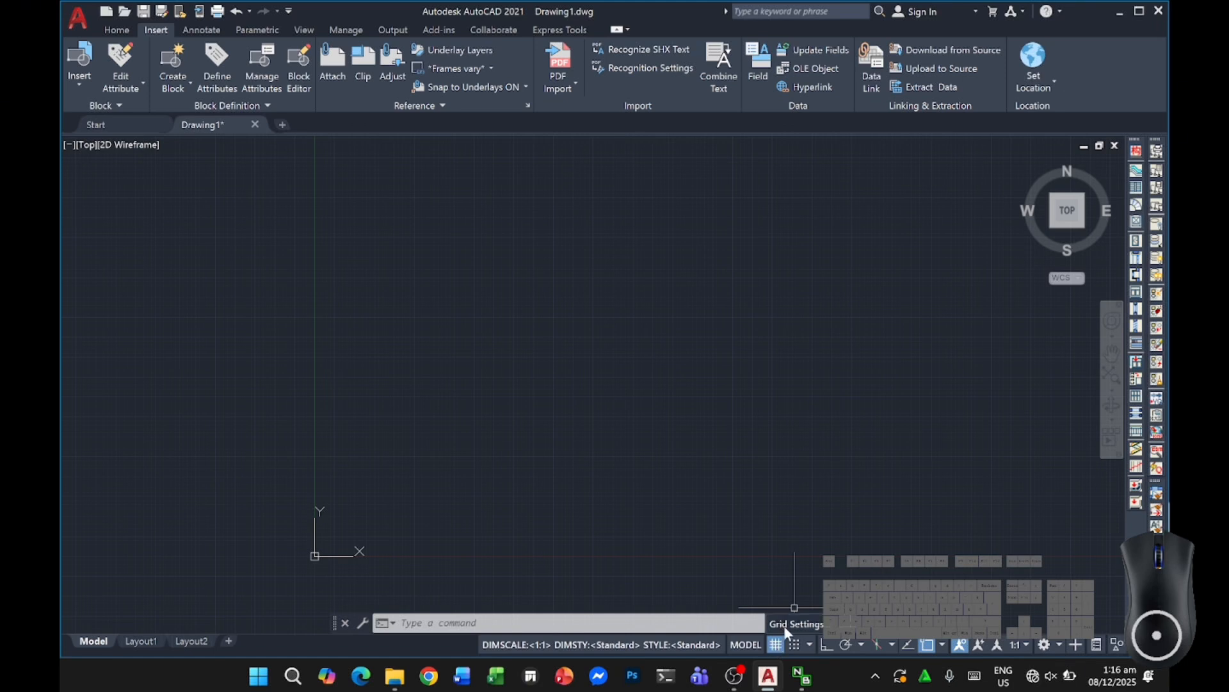
click(785, 625)
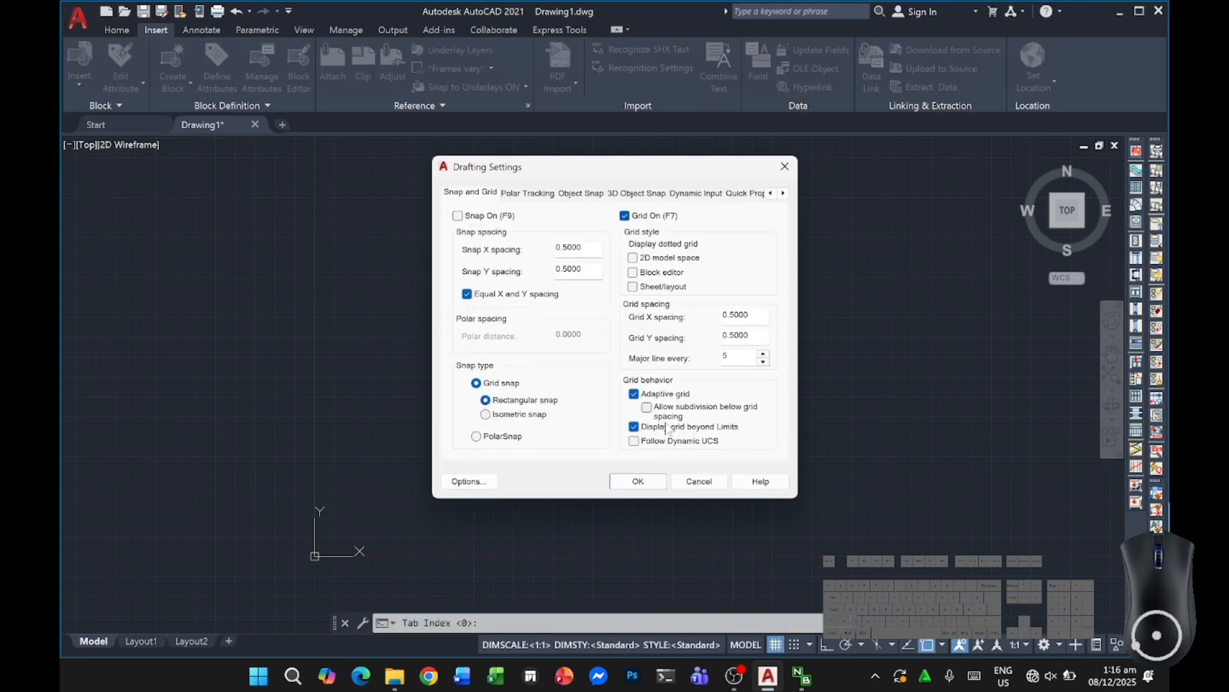
click(648, 427)
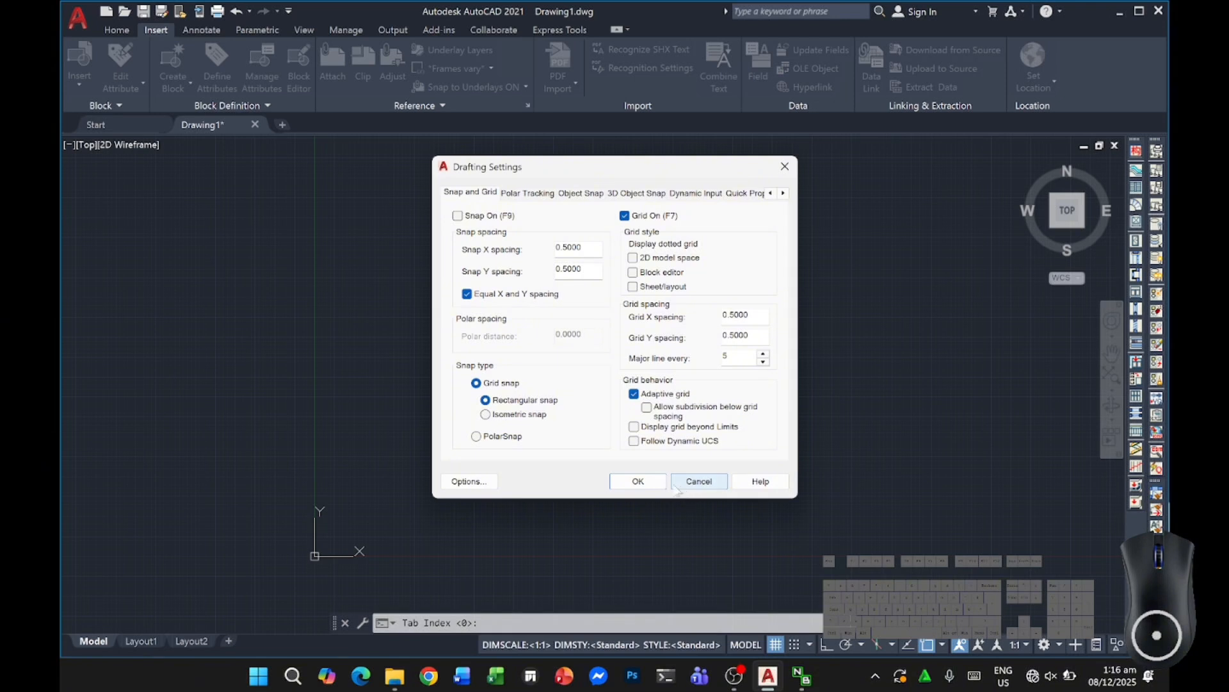
click(638, 481)
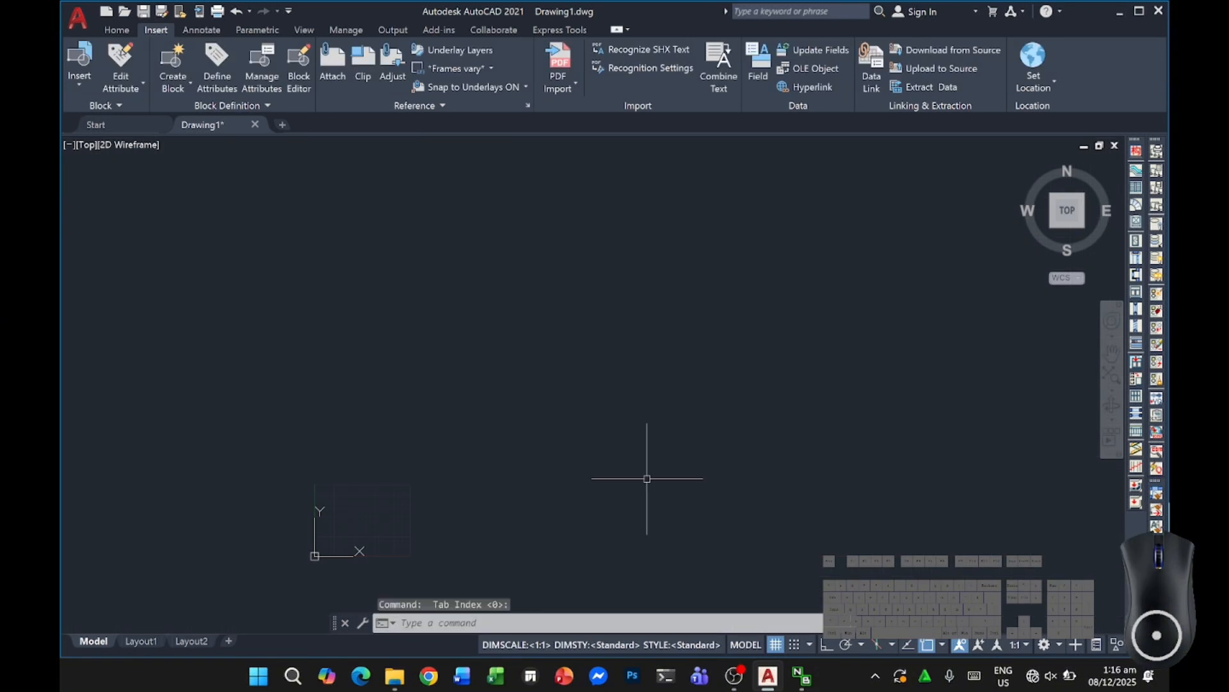
middle_drag(431, 510, 610, 456)
scroll(637, 420, up, 4)
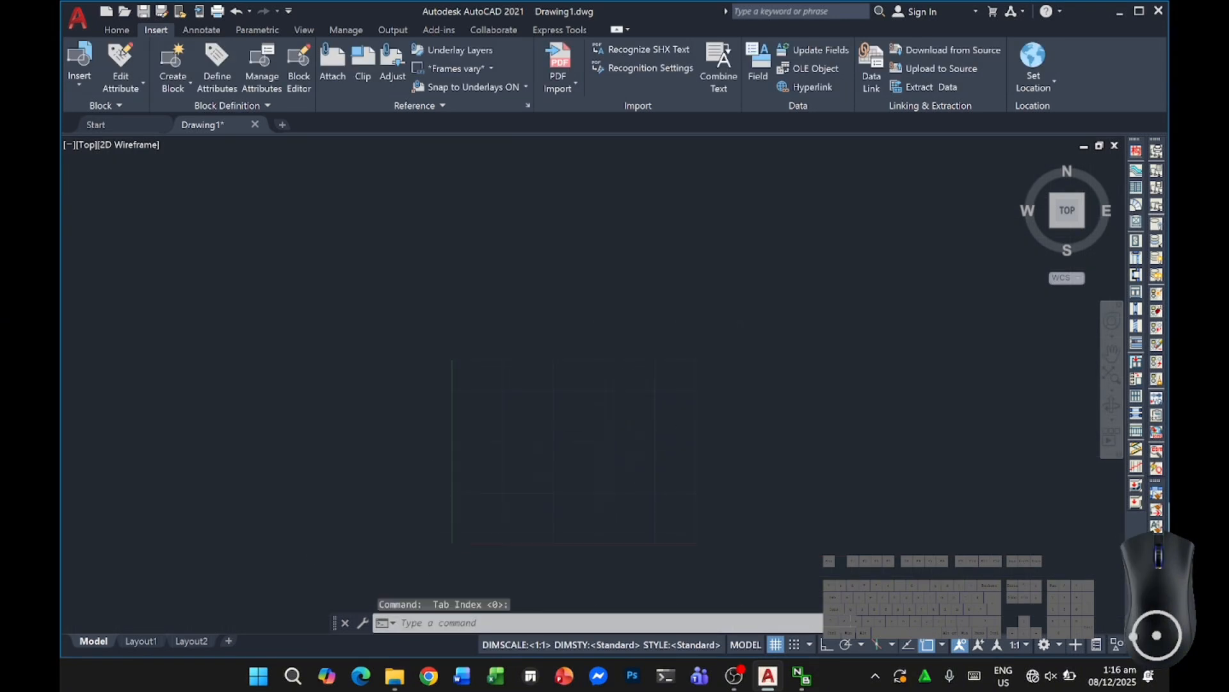
scroll(608, 432, up, 2)
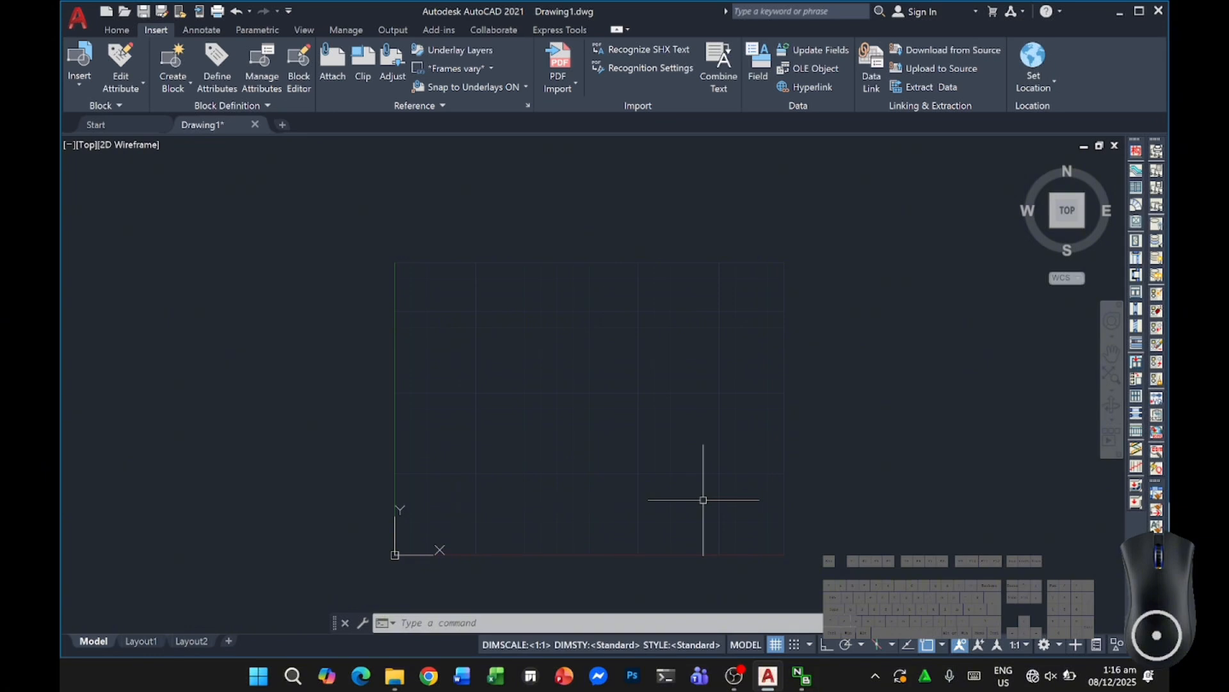
Step: Set the model space limits from a lower left corner of 0,0 to an upper right corner of 33,21
text(LIMITS)
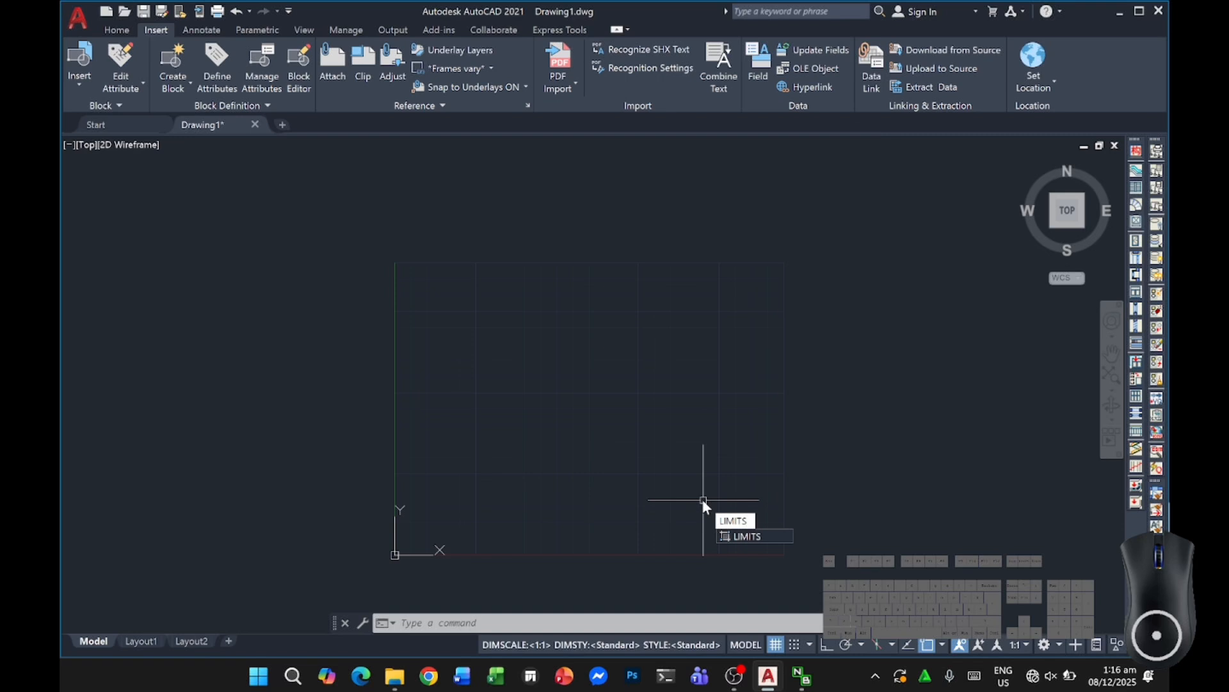
key(Return)
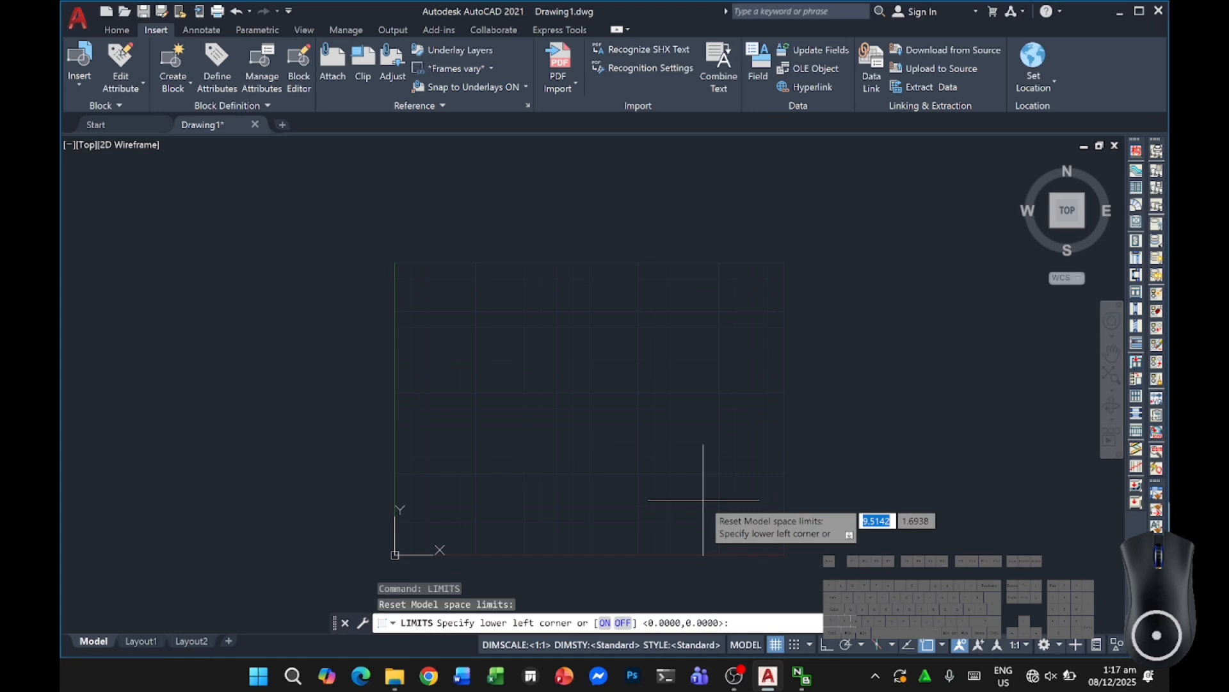
key(Return)
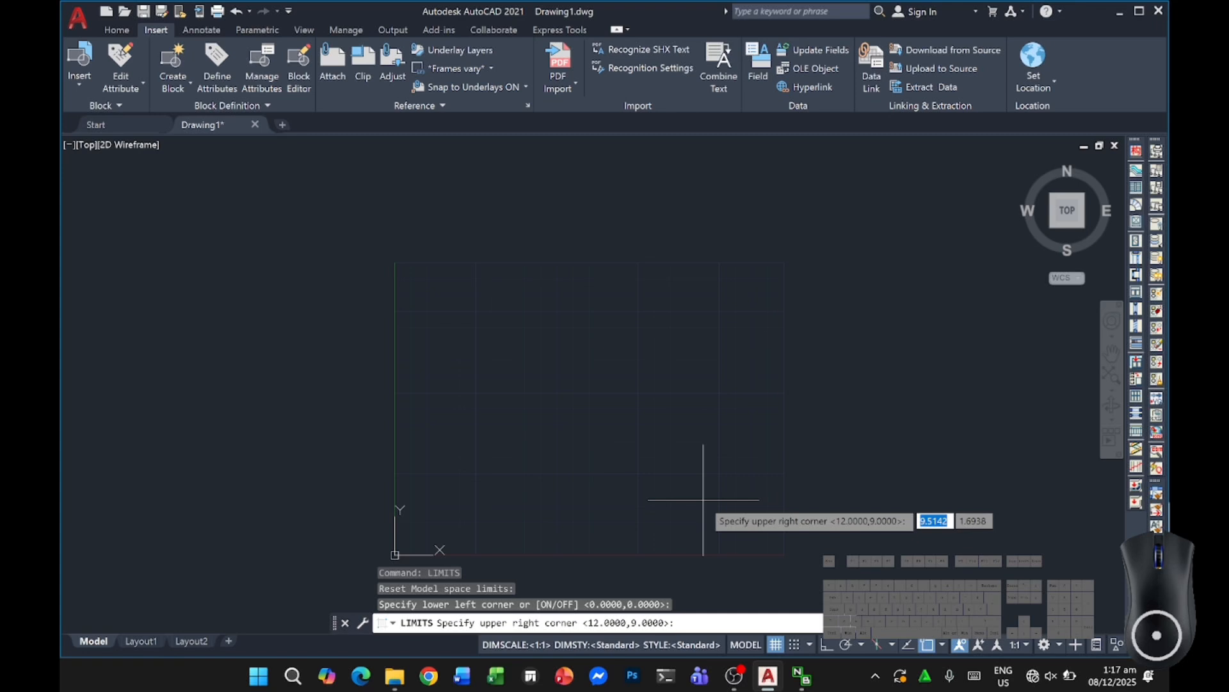
text(33)
key(Tab)
text(21)
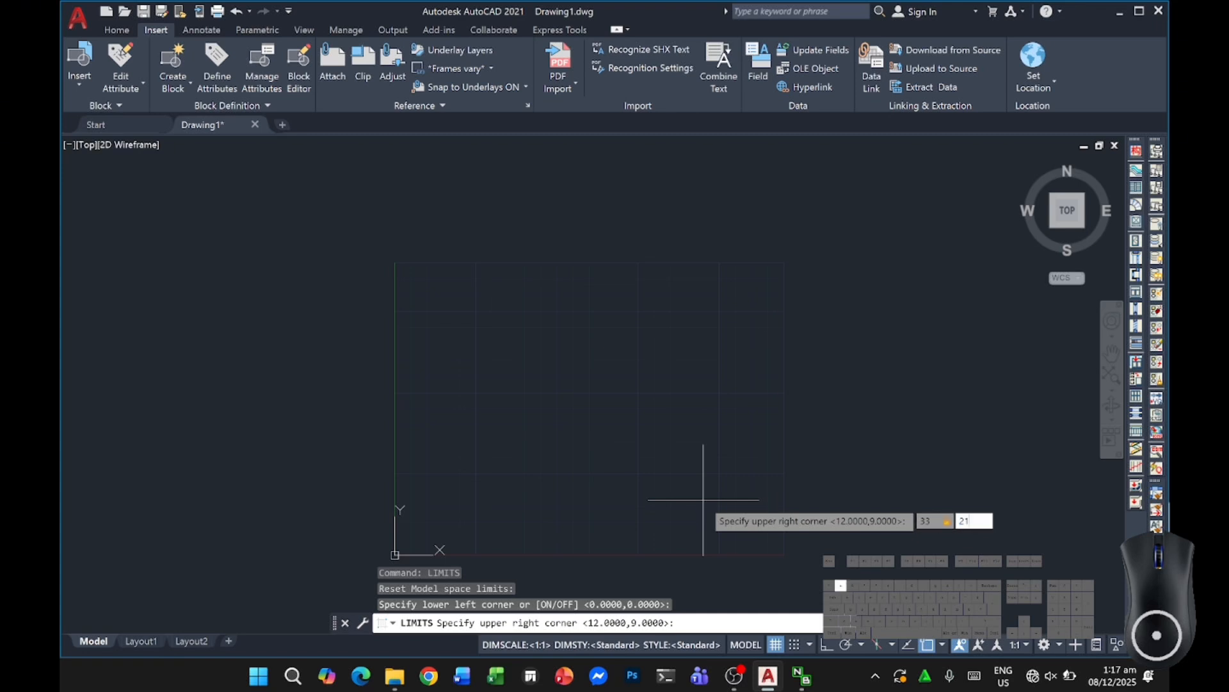
key(Return)
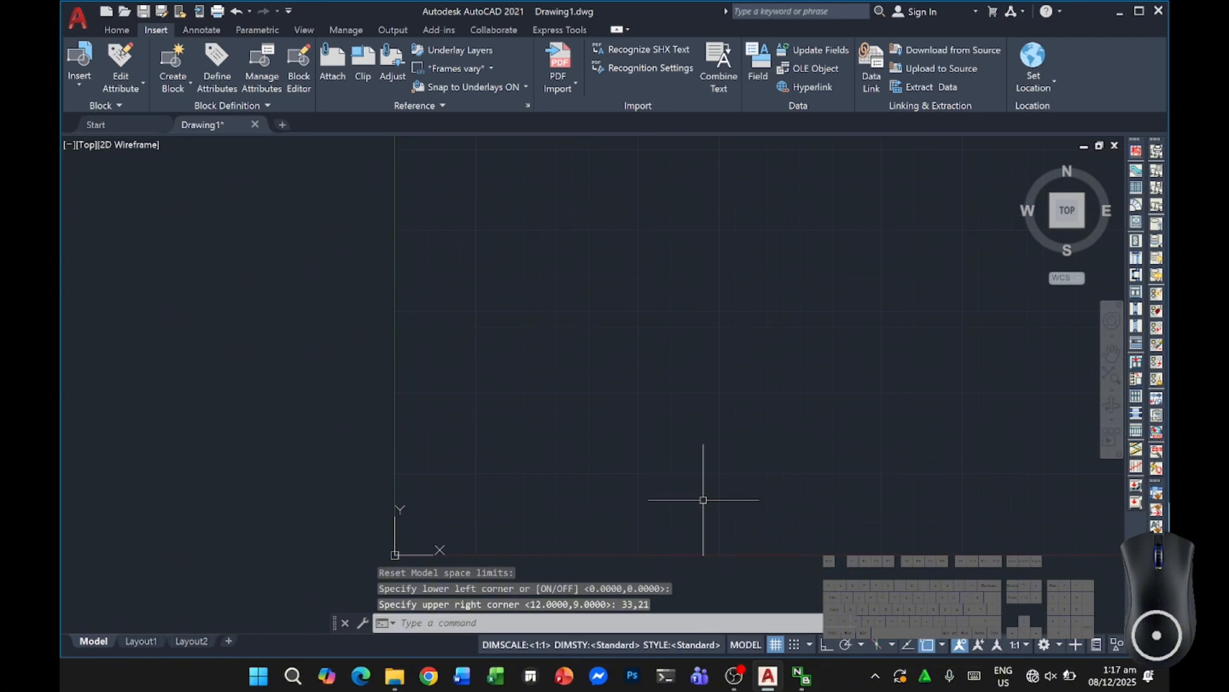
scroll(703, 500, down, 4)
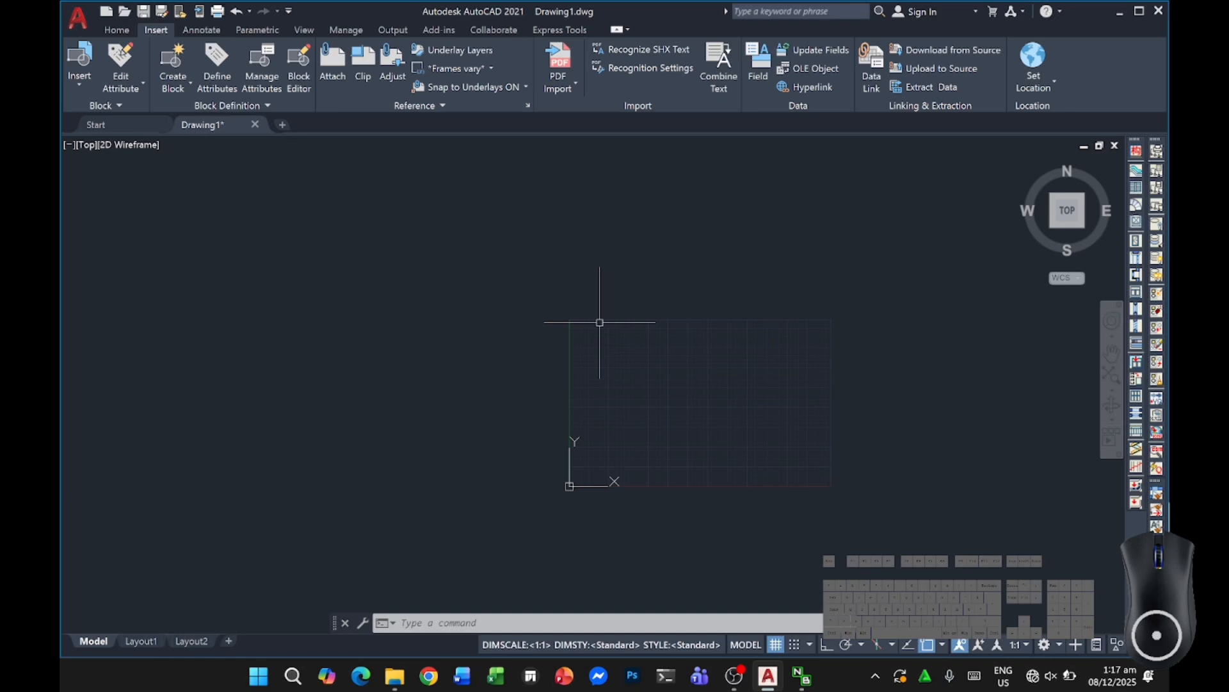
Step: Open the plot settings, center the plot, and add and select a page setup named "new"
key(ctrl+p)
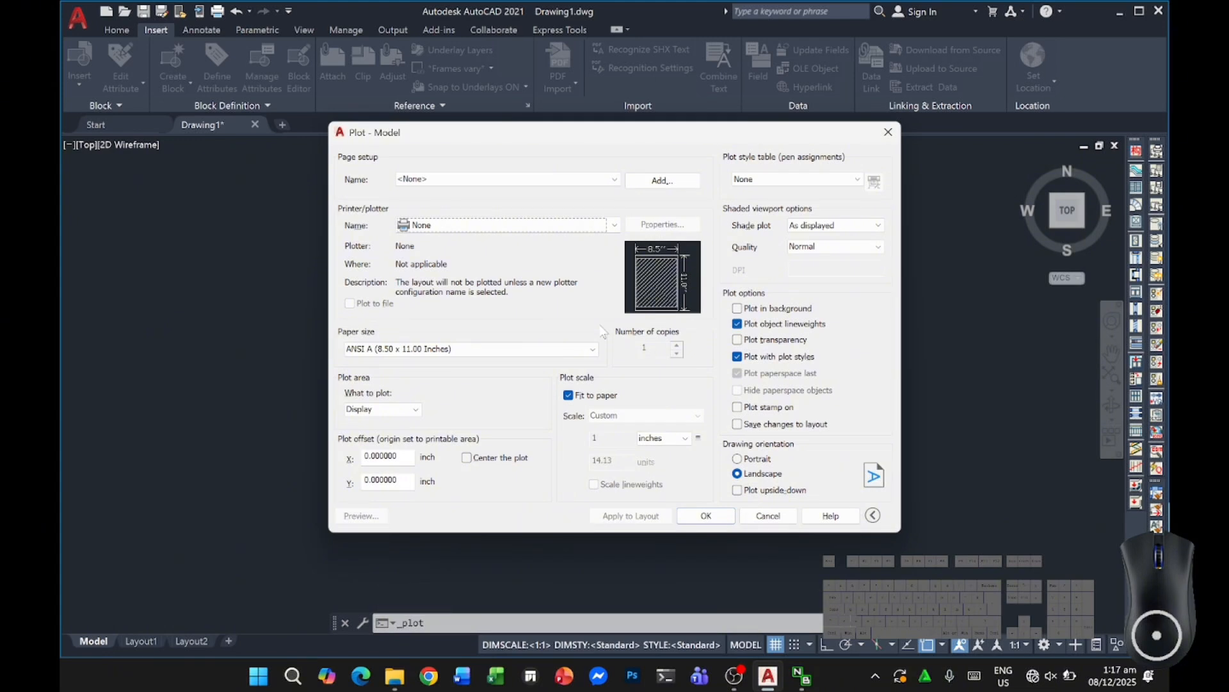
click(473, 460)
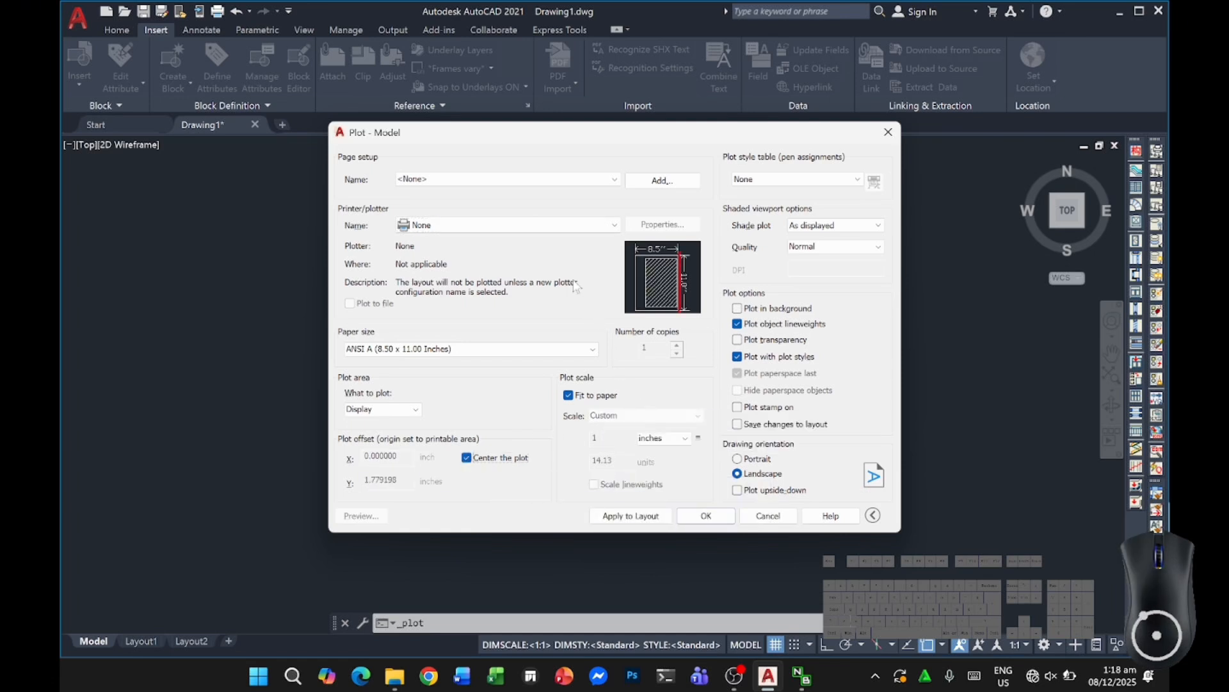
click(663, 181)
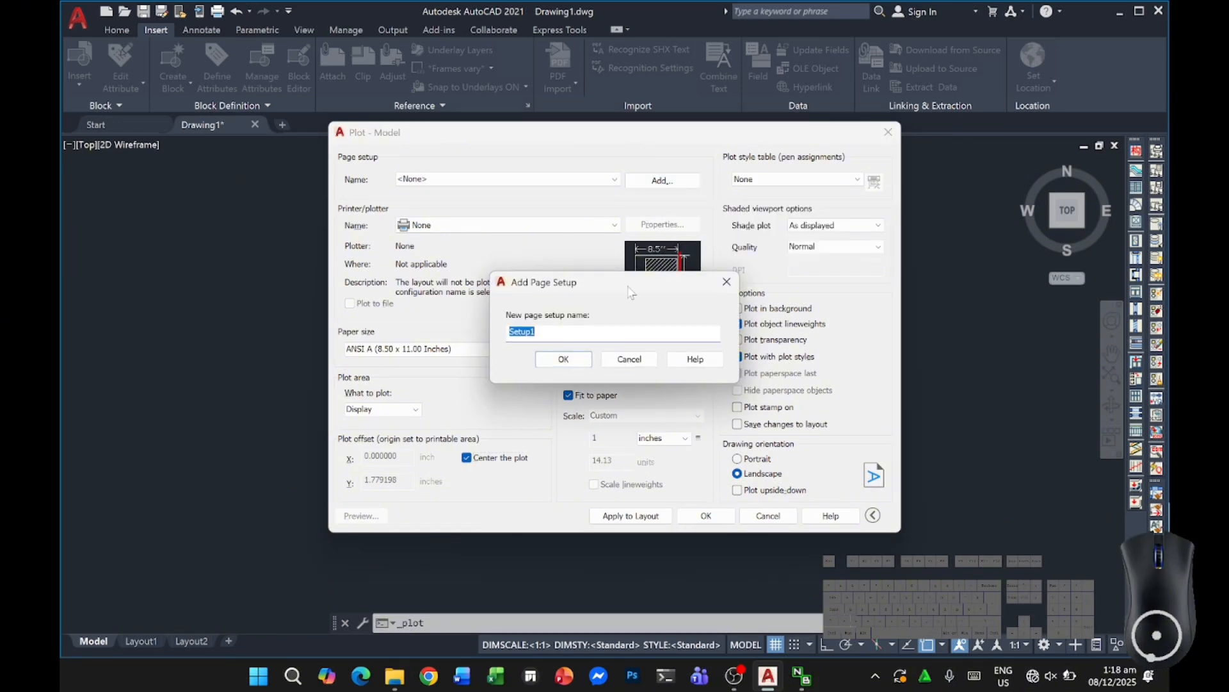
key(BackSpace)
text(new)
click(563, 359)
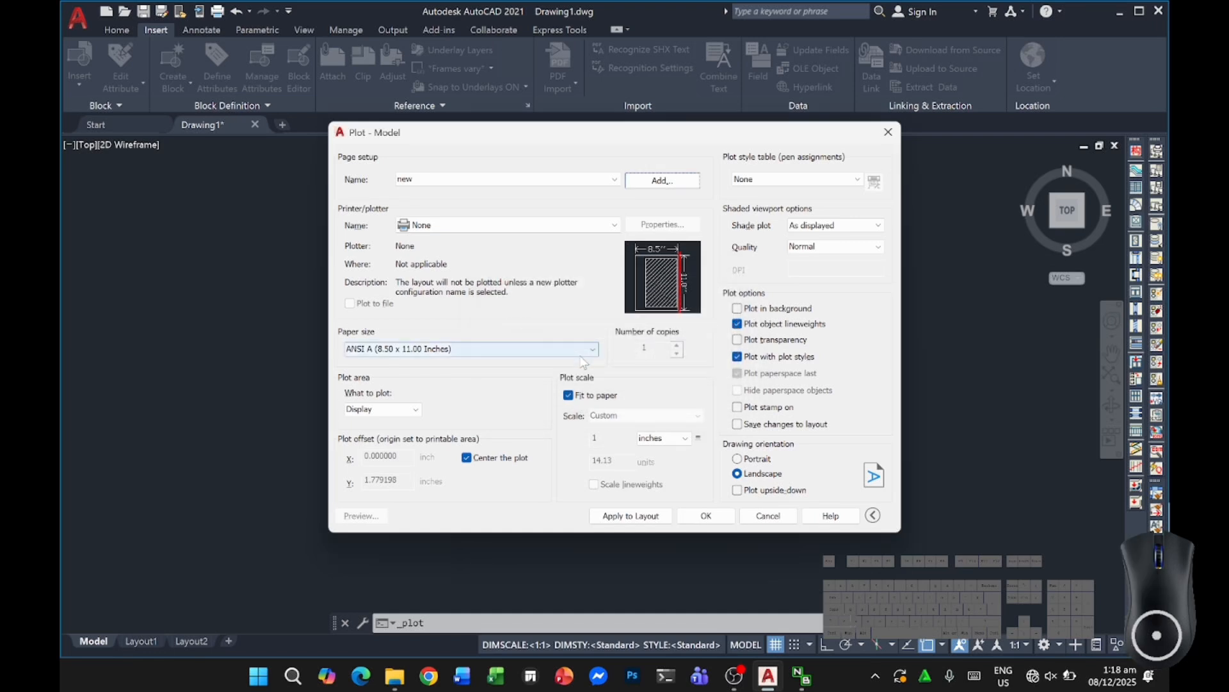
click(616, 181)
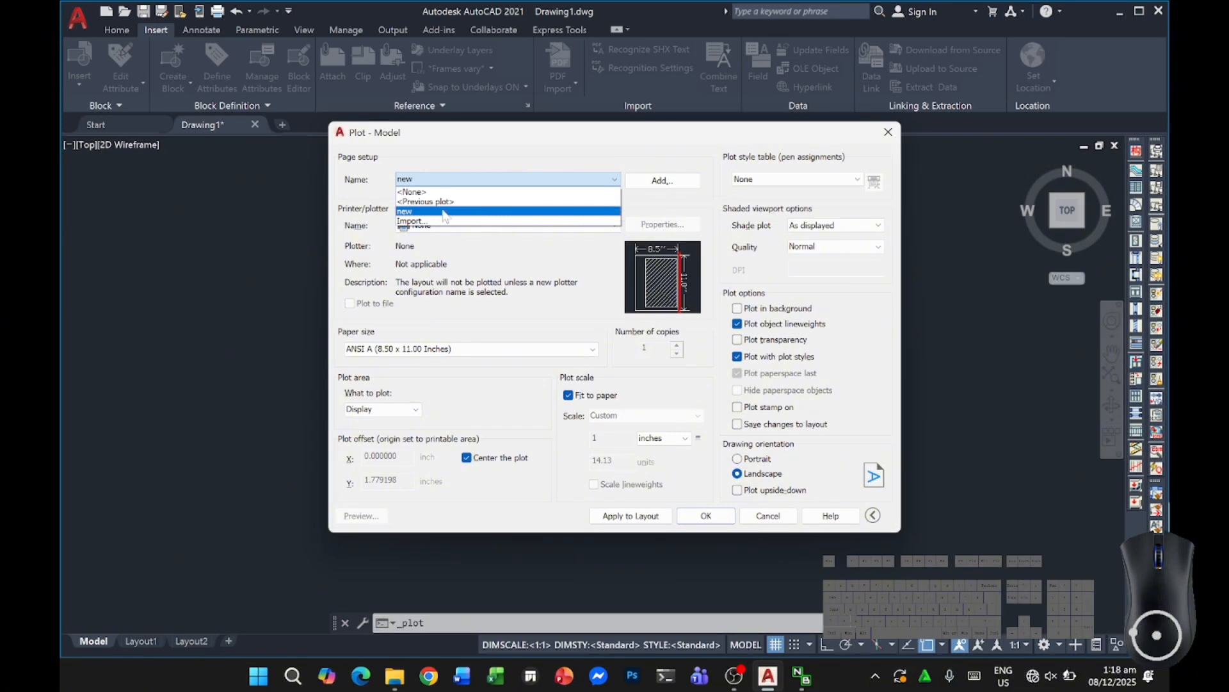
click(419, 211)
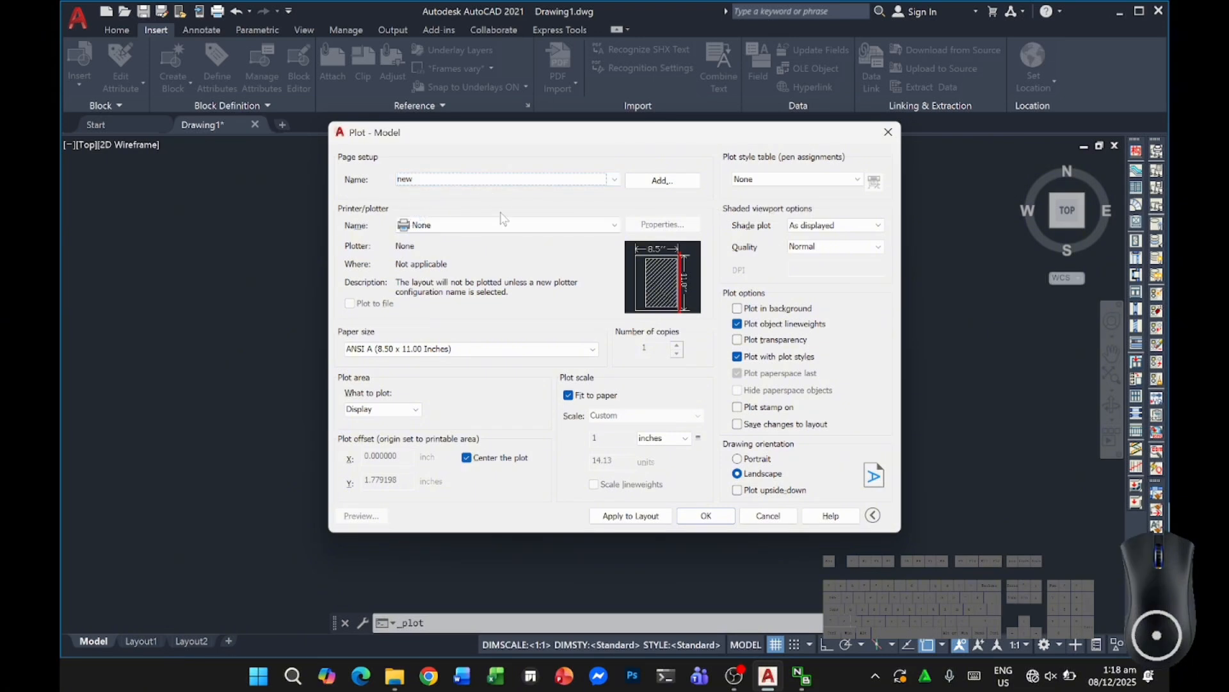
Step: Choose DWG To PDF.pc3 as the plotter and assign the monochrome.ctb plot style table to all layouts
click(615, 225)
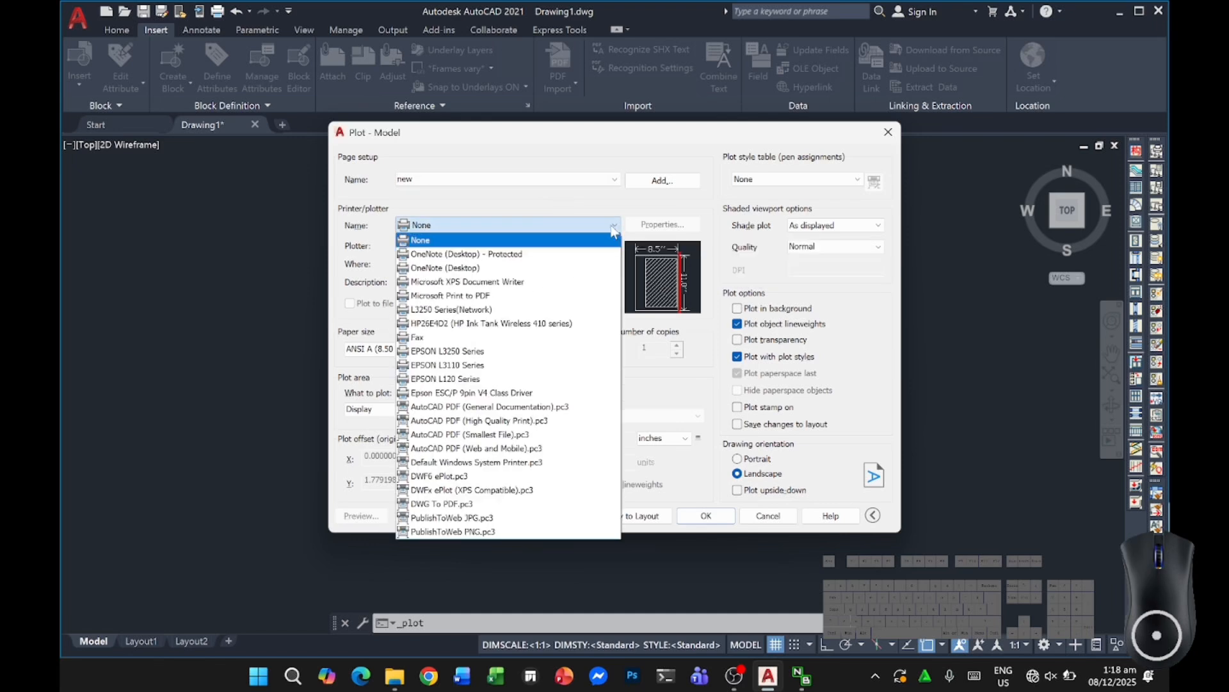
click(460, 505)
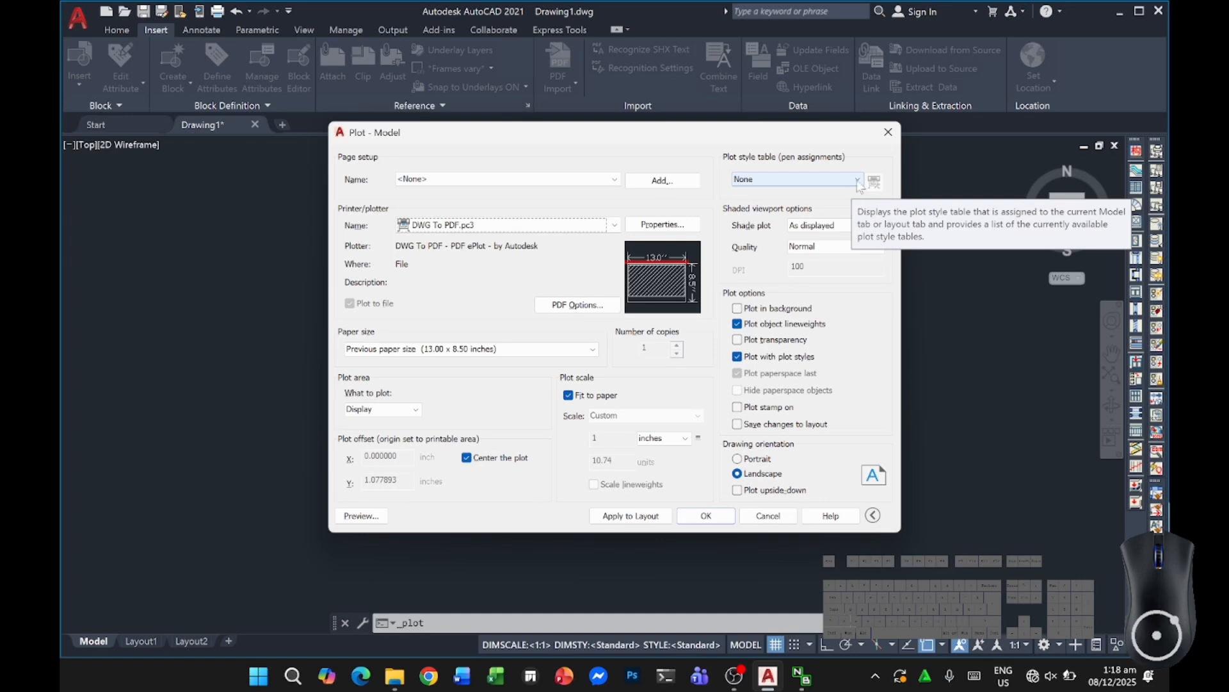
click(858, 181)
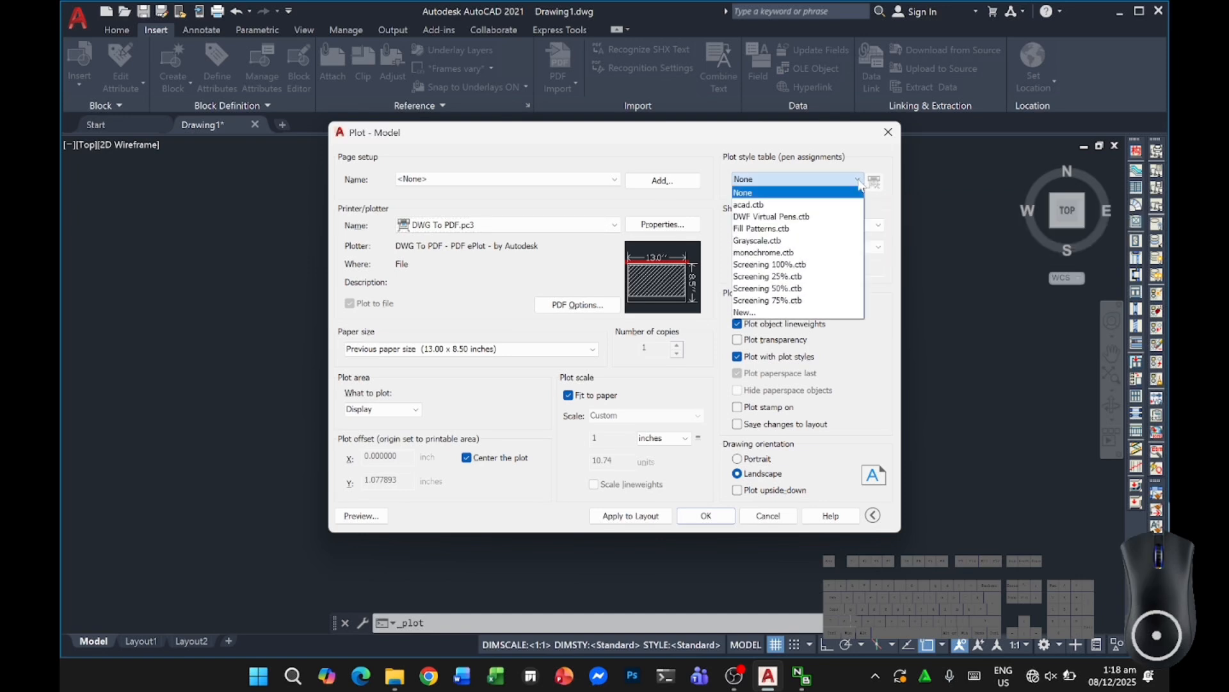
click(789, 255)
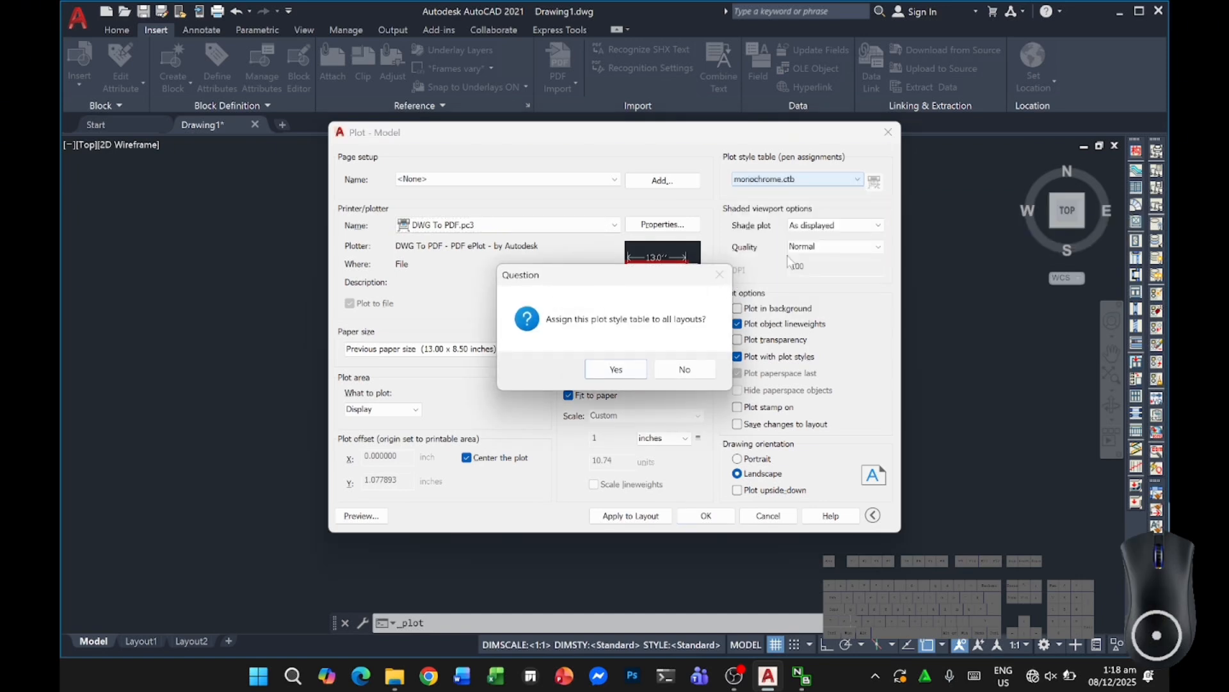
click(612, 372)
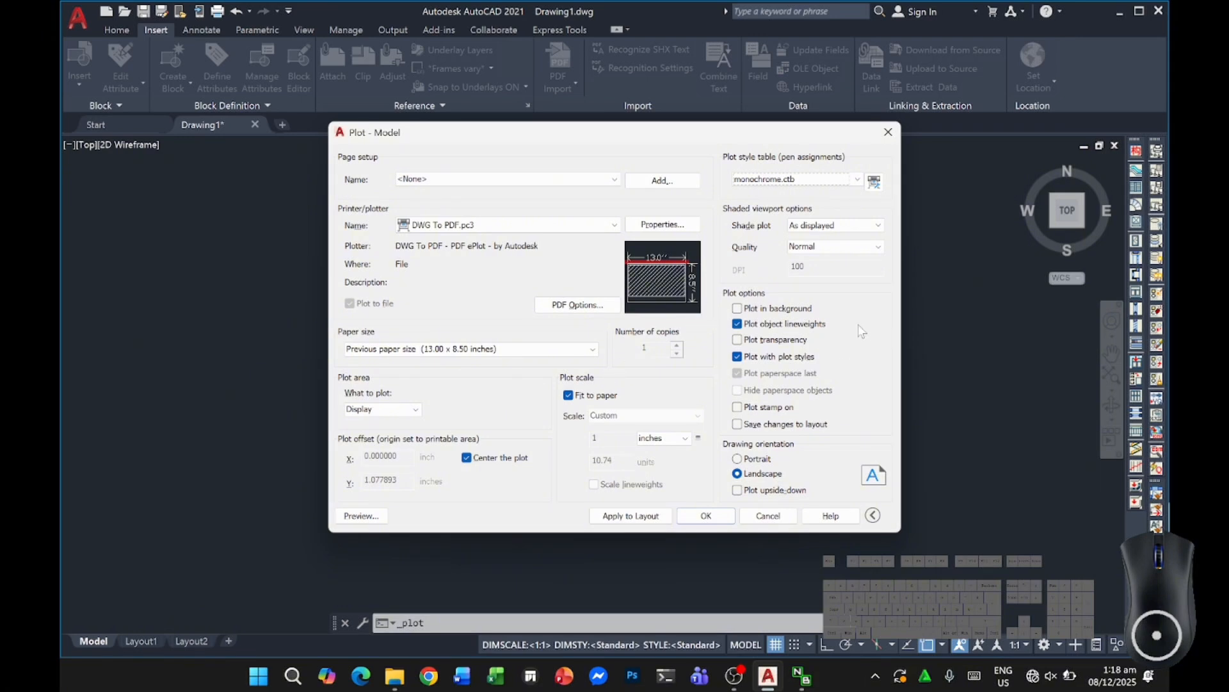
Step: Start a custom paper size from scratch in the plotter's properties, accepting 13.00 x 8.50 inches as the media bounds
click(680, 229)
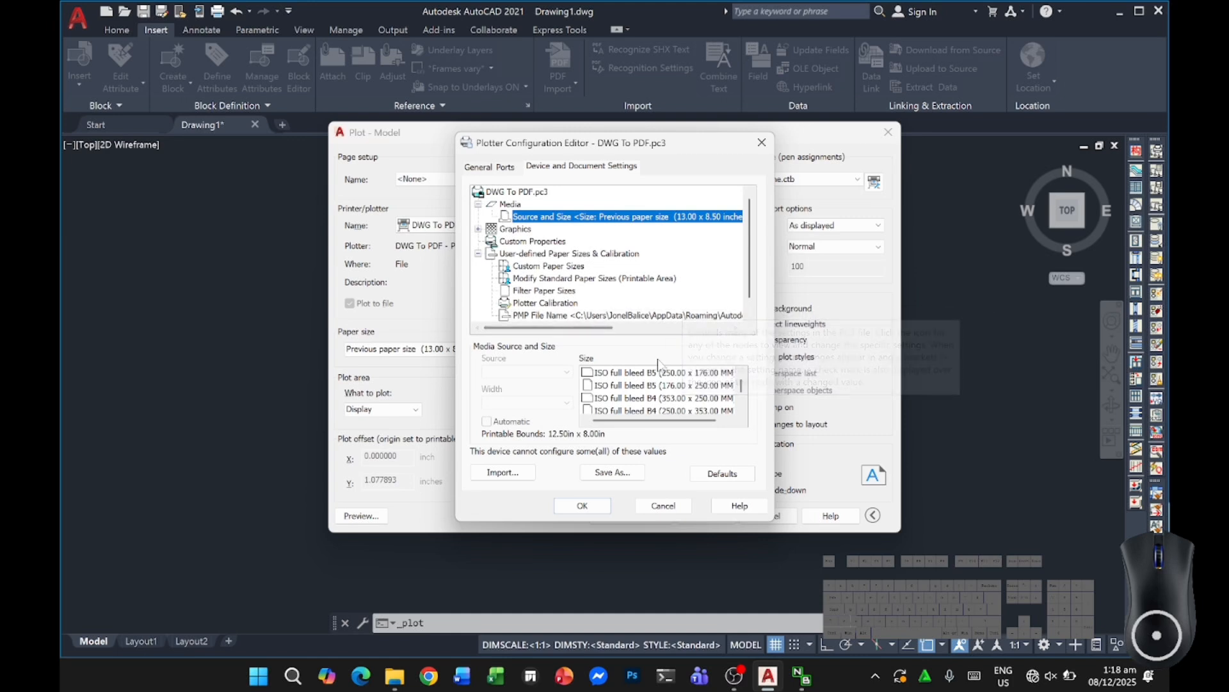
click(548, 267)
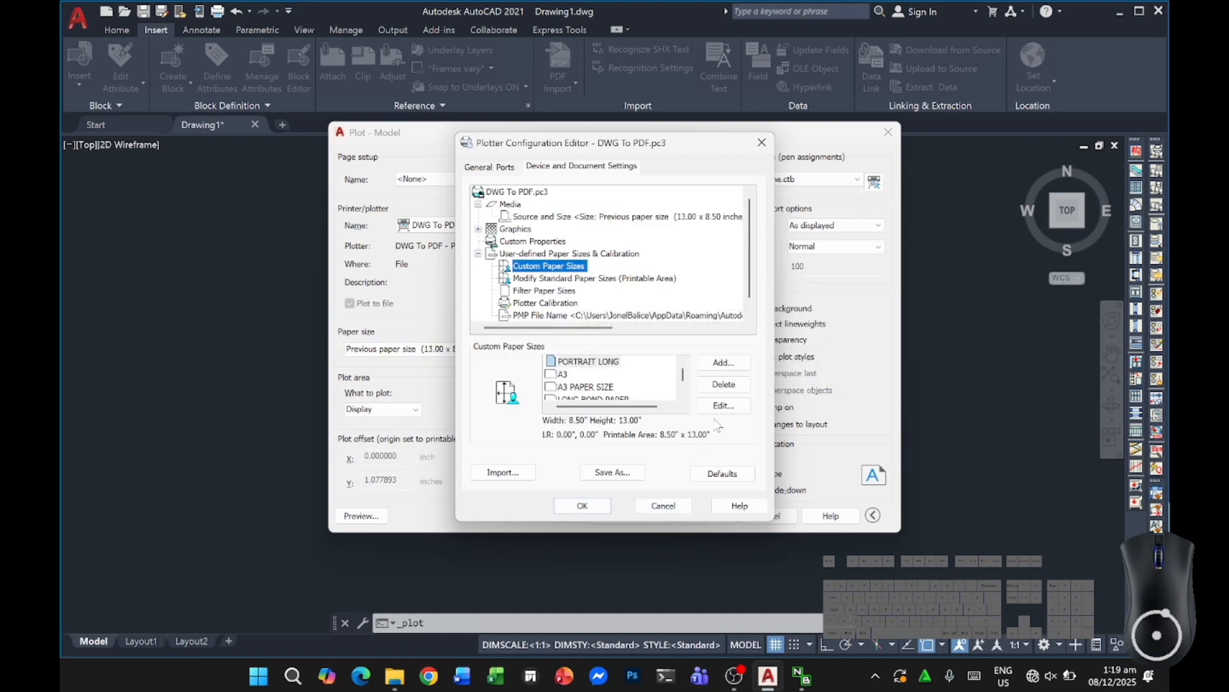
click(722, 364)
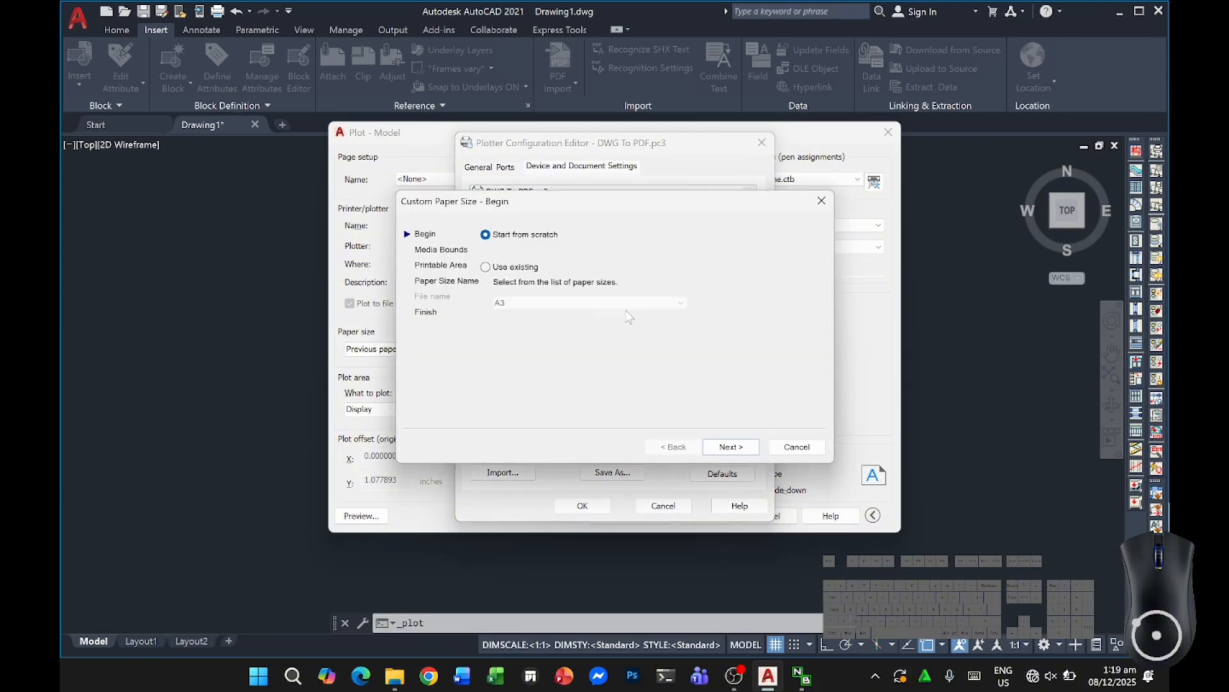
click(731, 447)
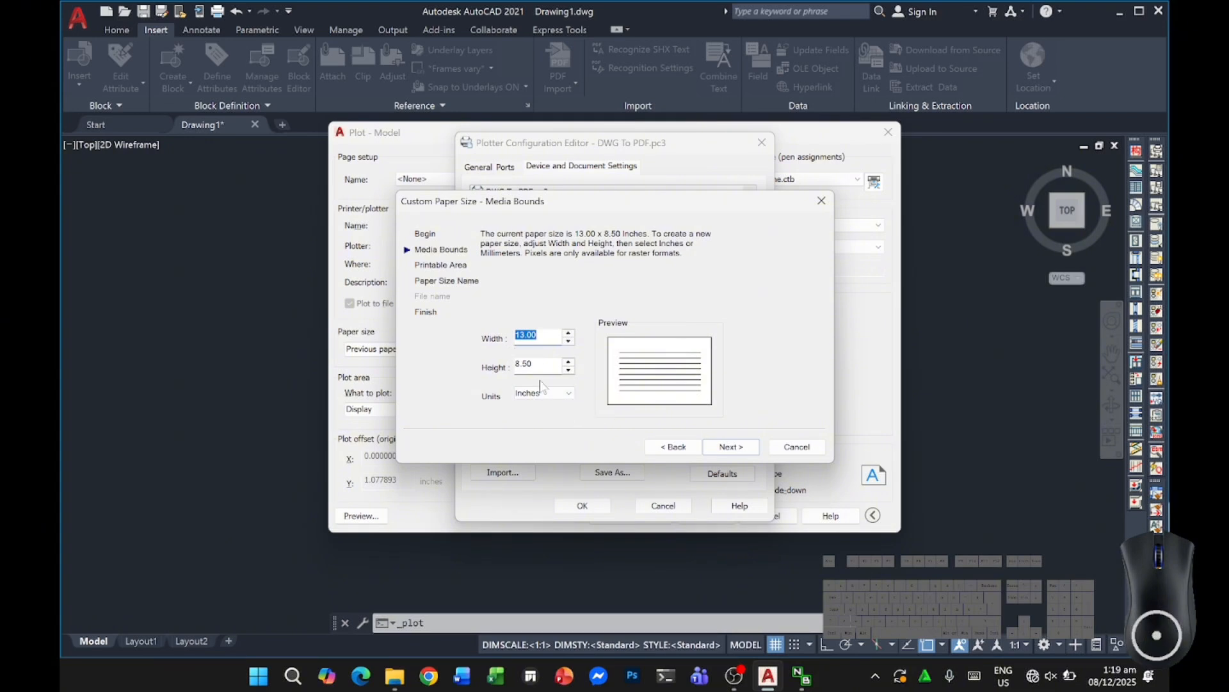
click(731, 451)
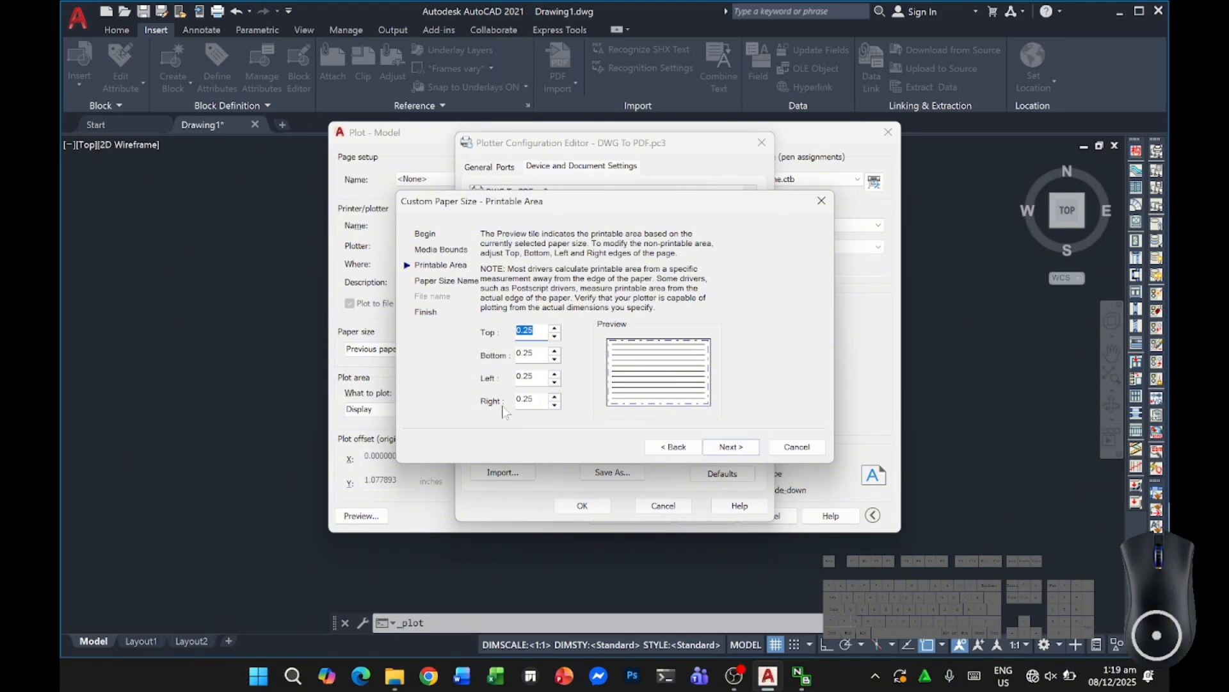
Step: Set the top and bottom printable area margins of the custom paper size to 0.00
key(BackSpace)
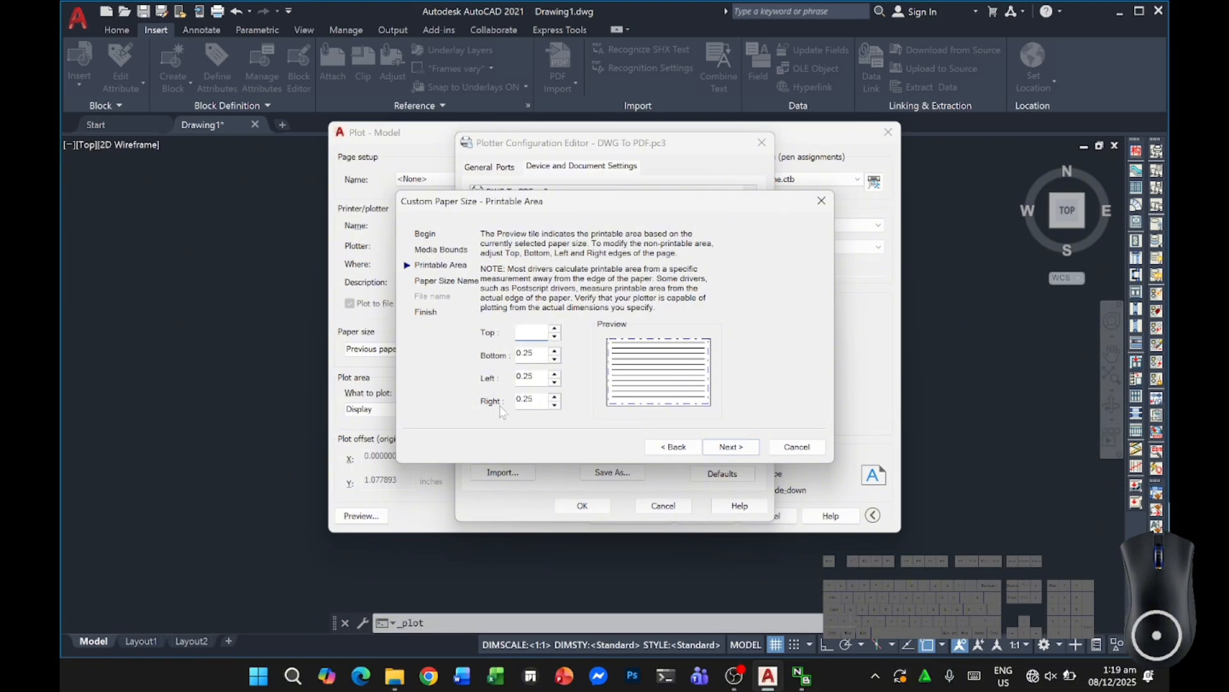
text(0.00)
click(541, 355)
key(BackSpace)
key(BackSpace)
key(BackSpace)
key(BackSpace)
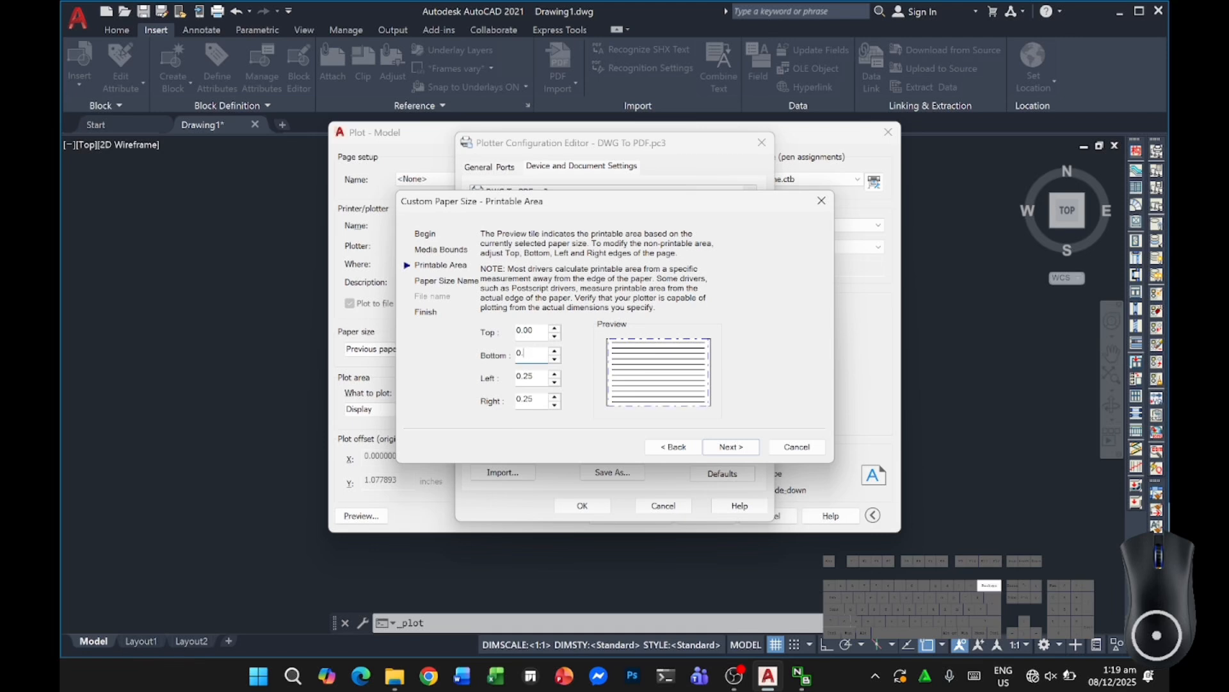
text(0.00)
Step: Set the left and right printable area margins to 0.00 and continue to the paper size name
click(548, 377)
key(BackSpace)
key(BackSpace)
key(BackSpace)
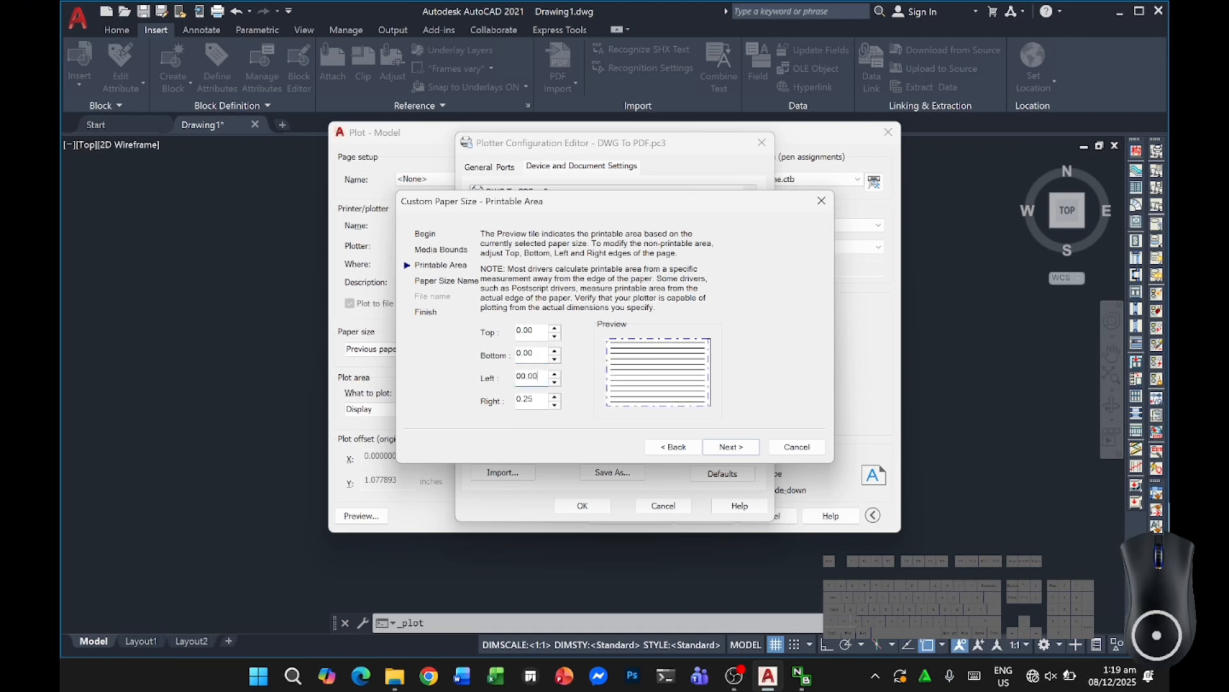
key(BackSpace)
click(542, 400)
key(BackSpace)
key(BackSpace)
key(BackSpace)
key(BackSpace)
text(0.00)
click(729, 447)
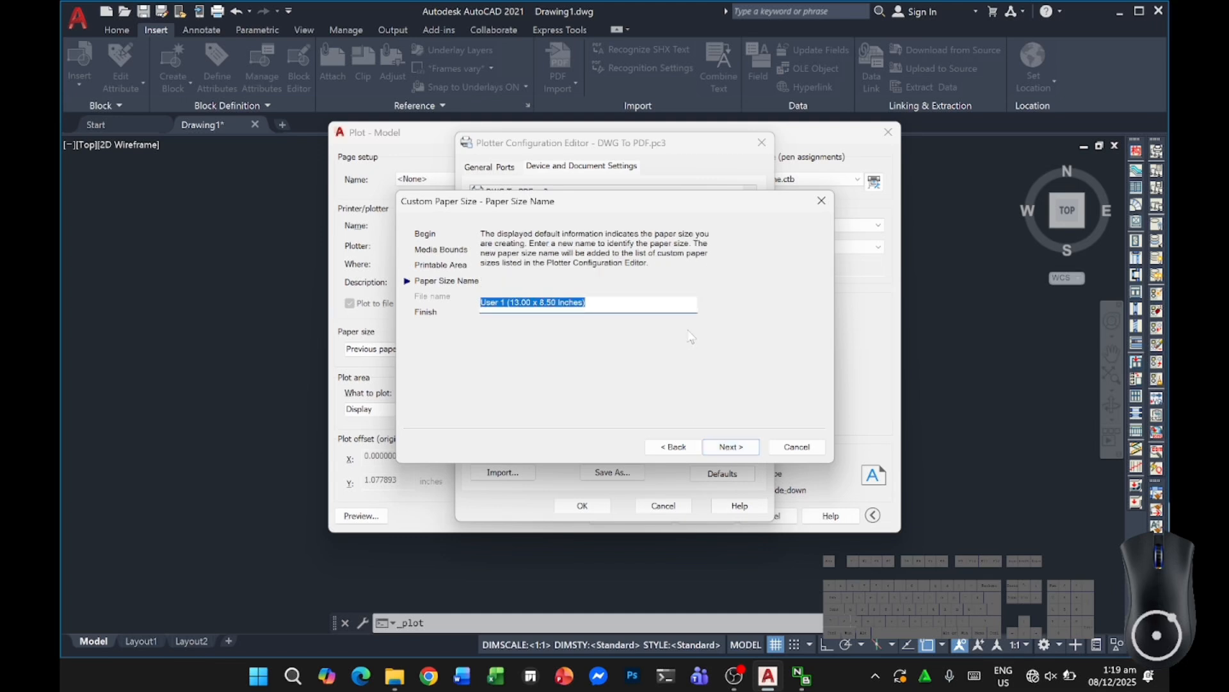
Step: Name the custom paper size "long" and proceed to the final page of the wizard
key(BackSpace)
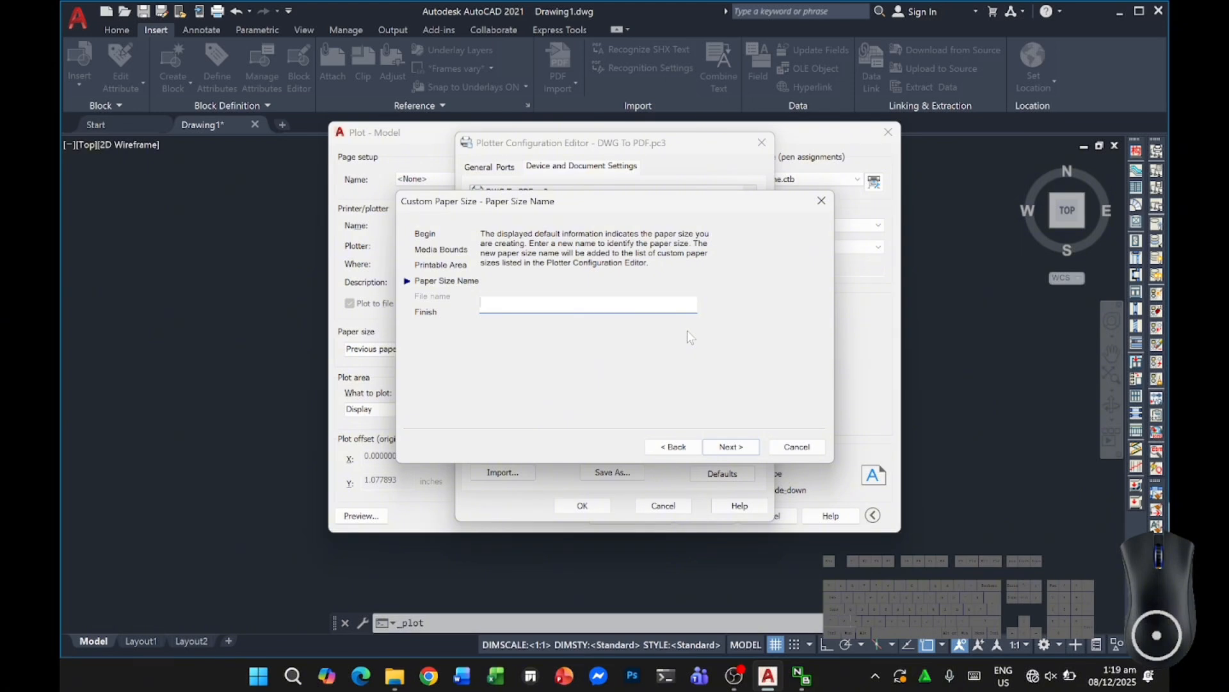
text(long)
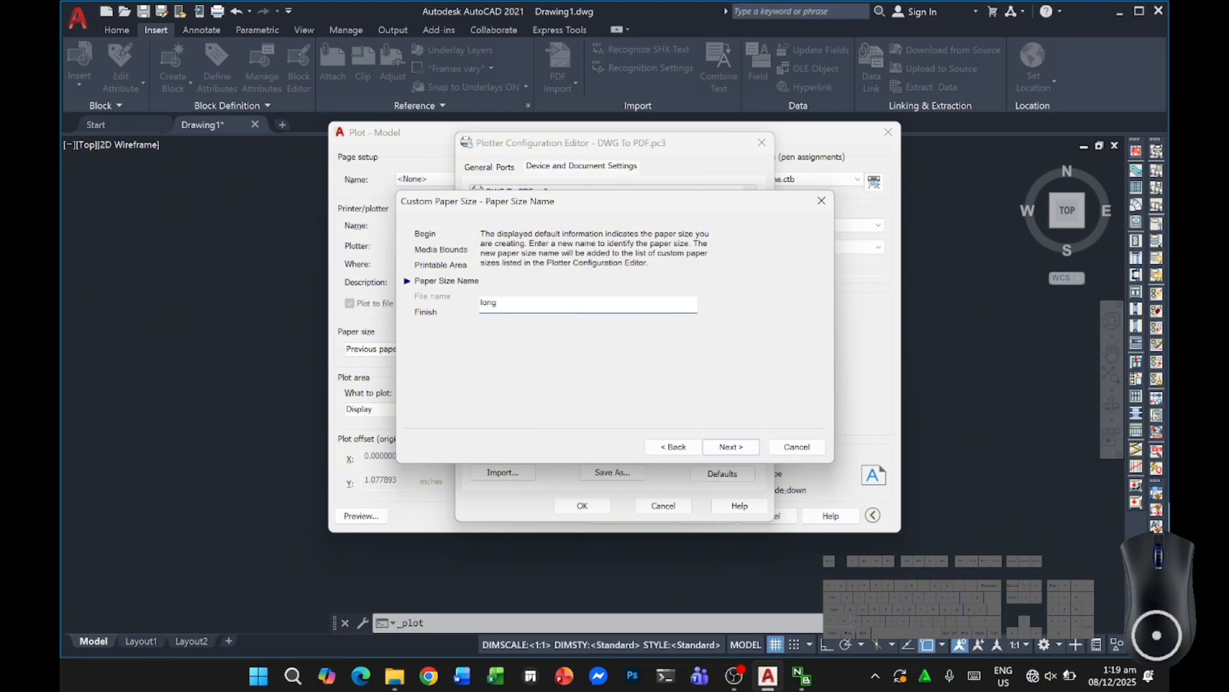
click(733, 448)
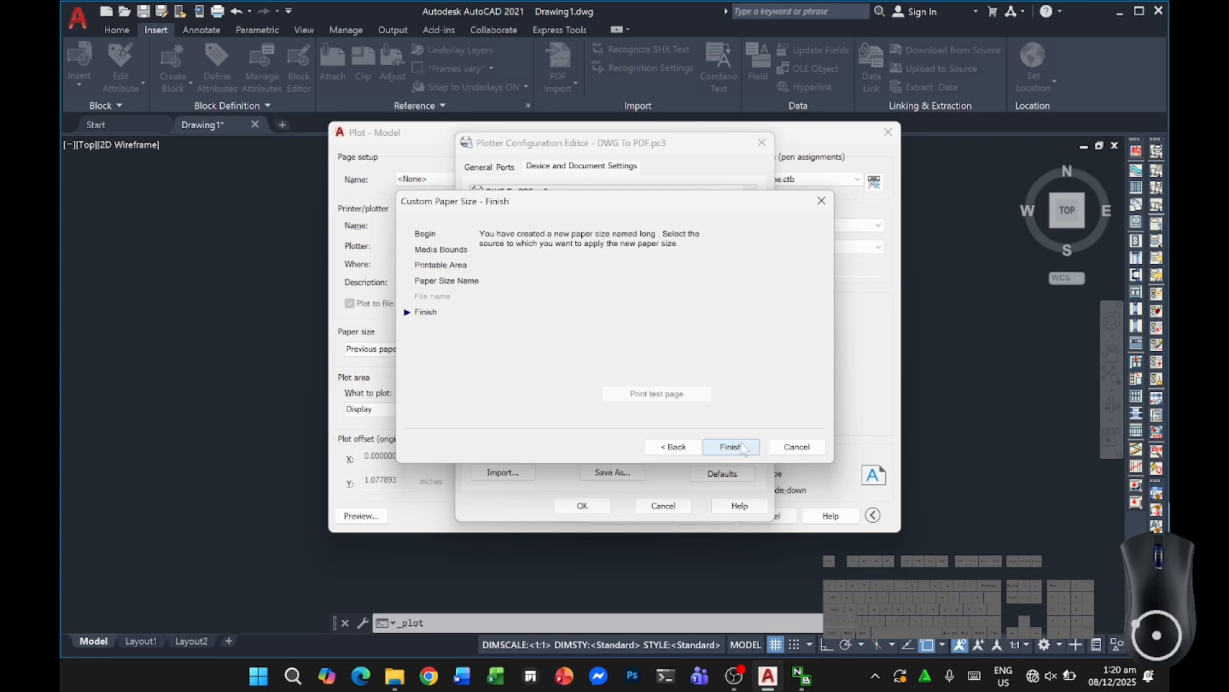
Step: Finish the custom paper size and accept the plotter configuration, then set the plot area to Limits
click(748, 448)
click(582, 505)
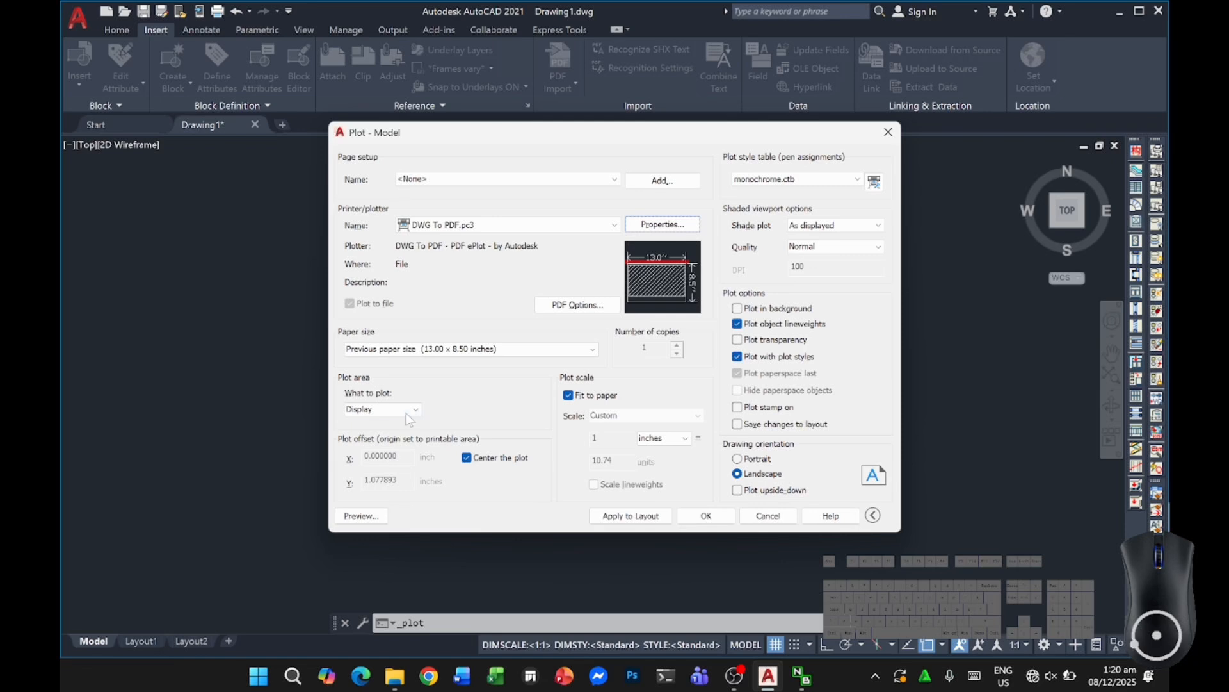
click(383, 409)
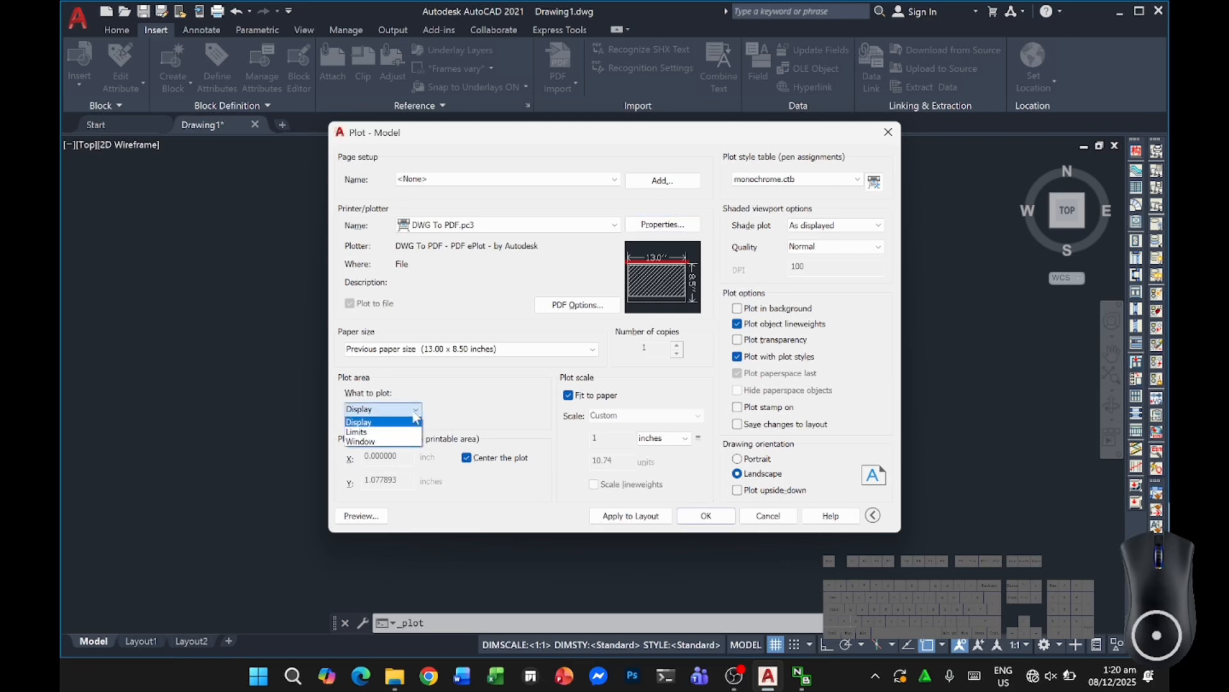
click(389, 432)
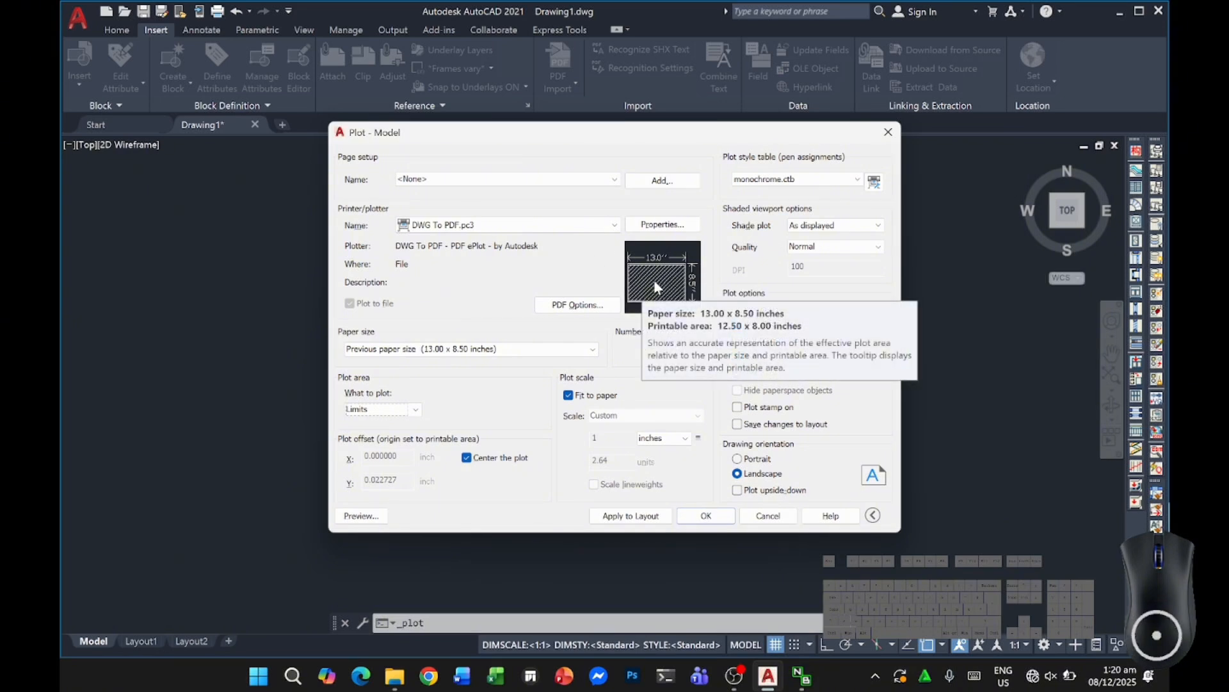
Step: Choose the custom "long" paper size and apply the plot settings to the layout
click(593, 350)
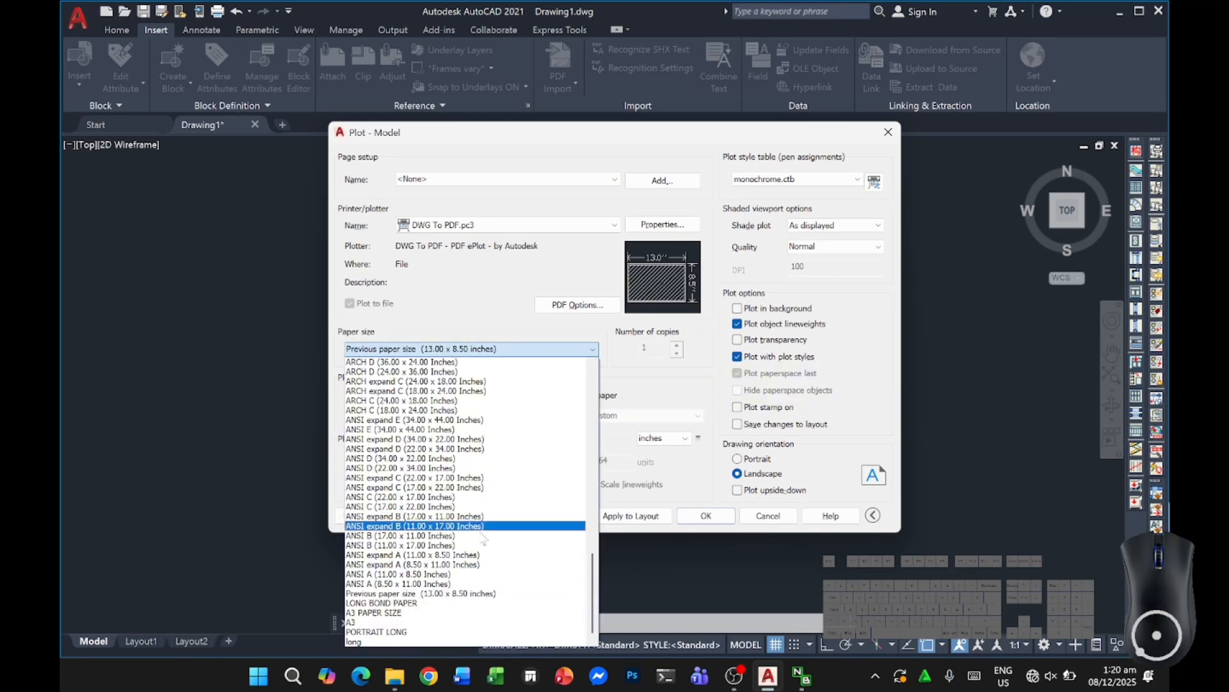
click(408, 640)
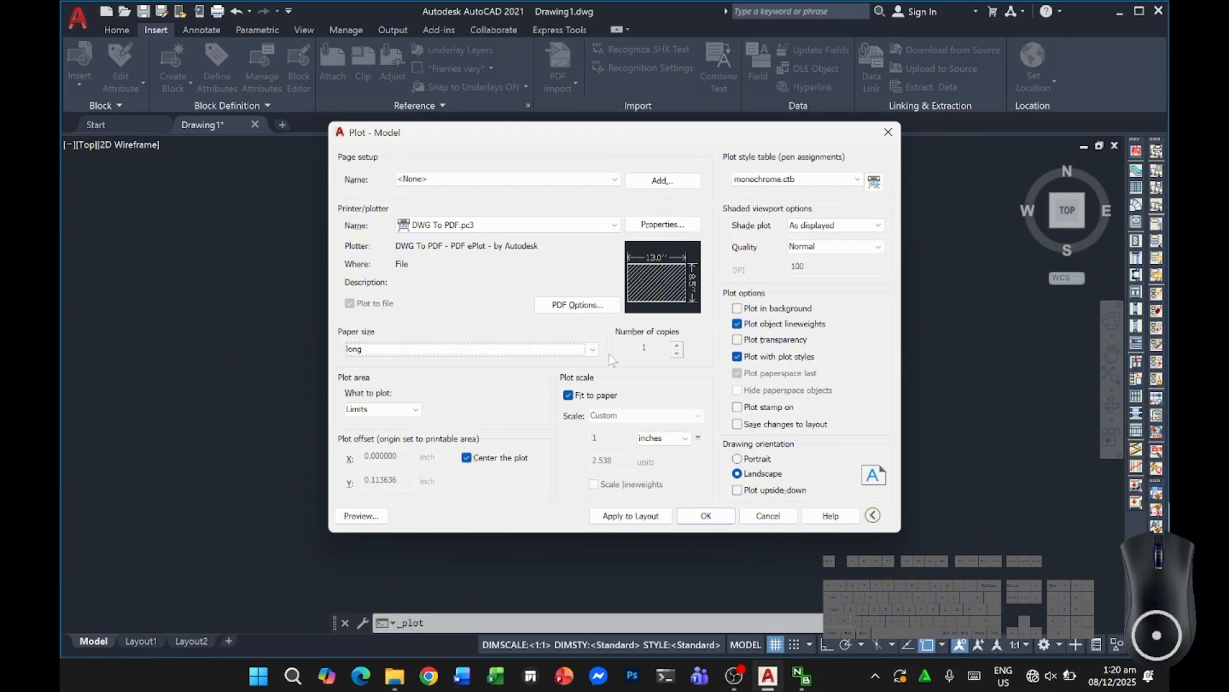
click(646, 520)
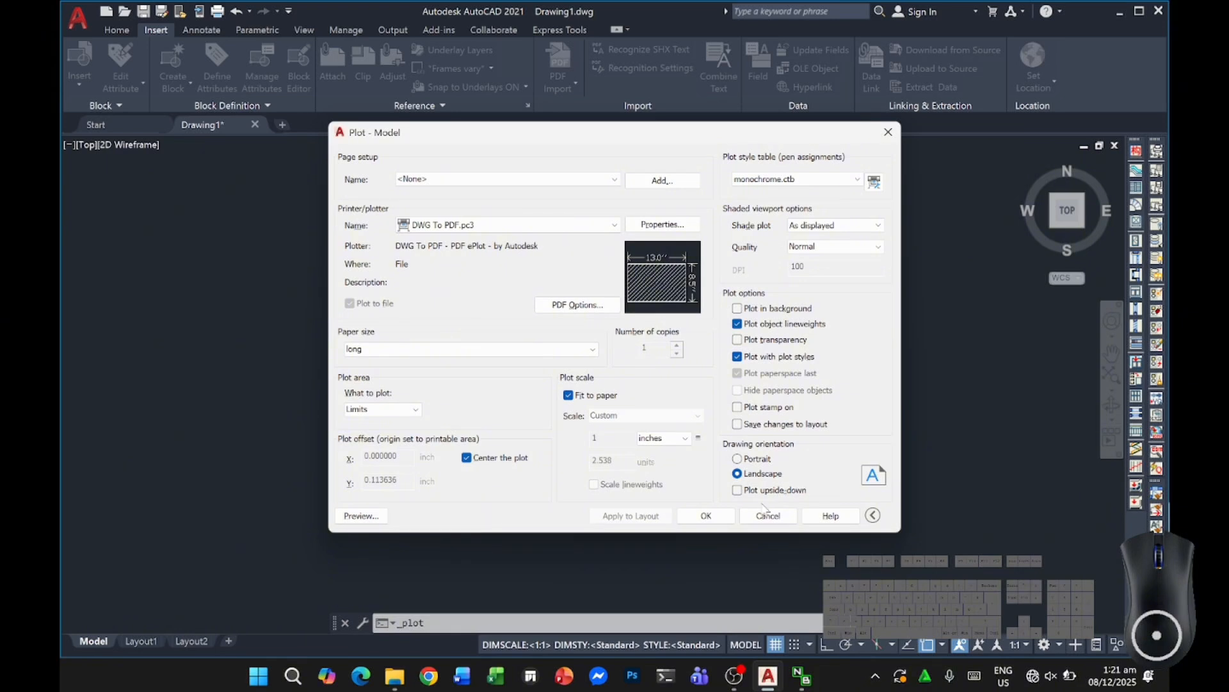
Step: Preview the plot of the empty drawing without saving a file, and leave the plot settings
click(705, 518)
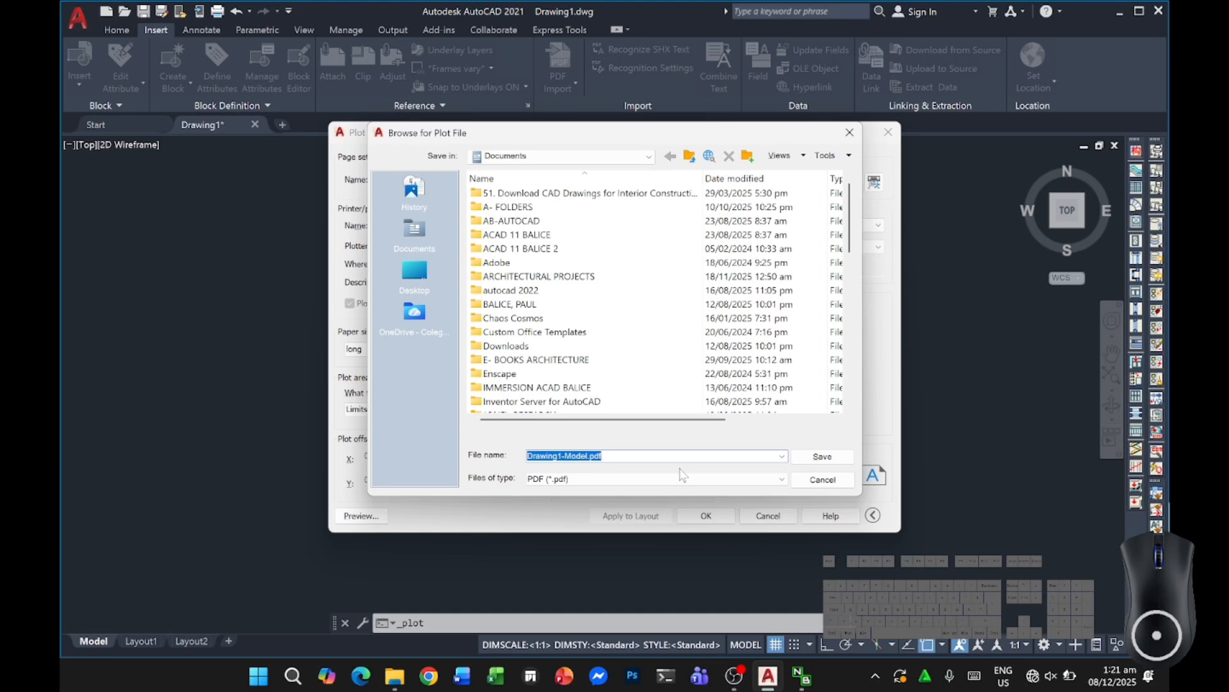
click(850, 132)
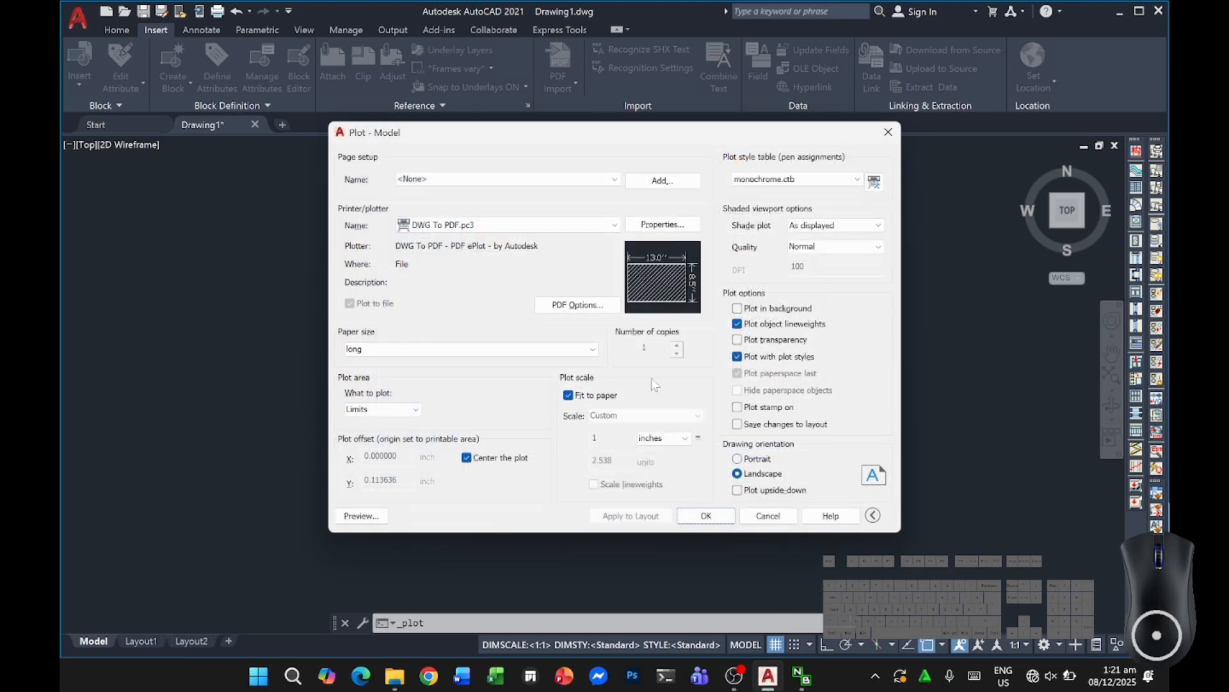
click(362, 516)
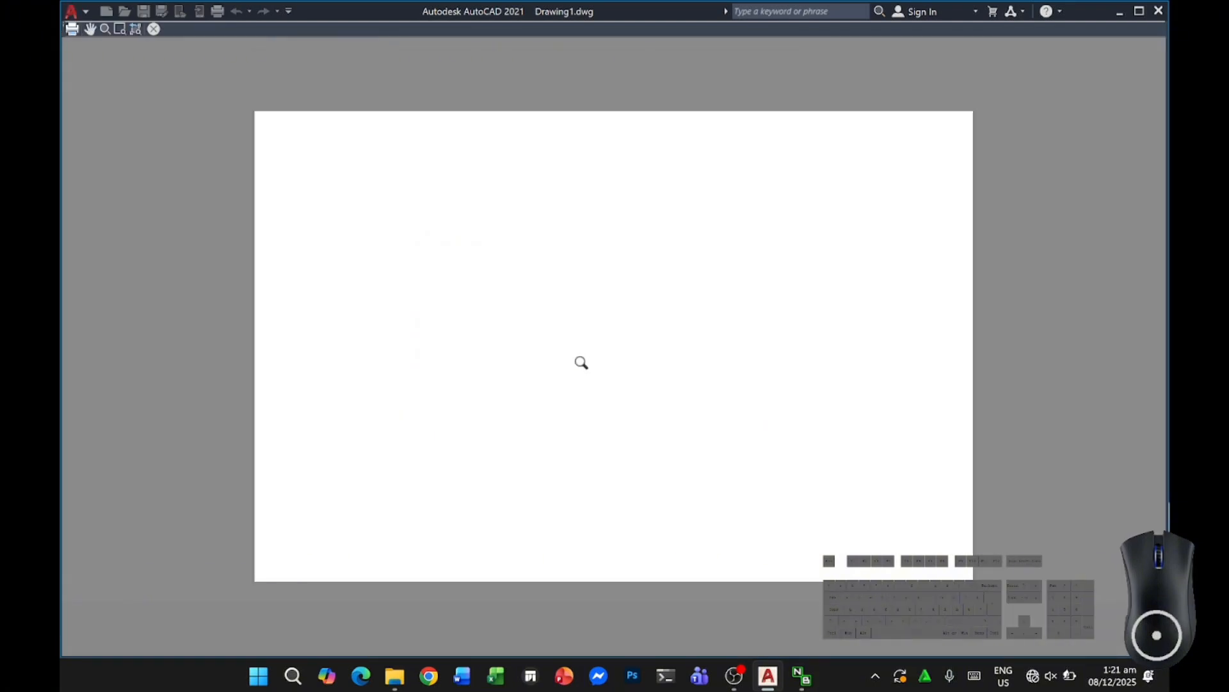
key(Escape)
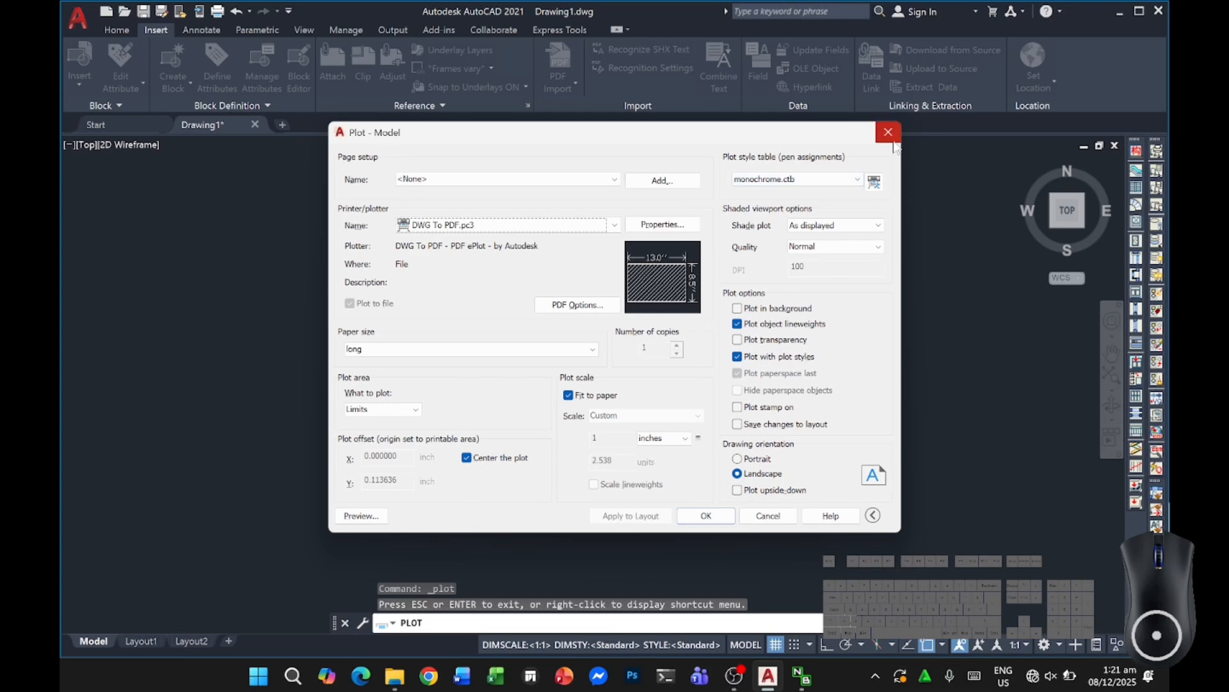
click(891, 135)
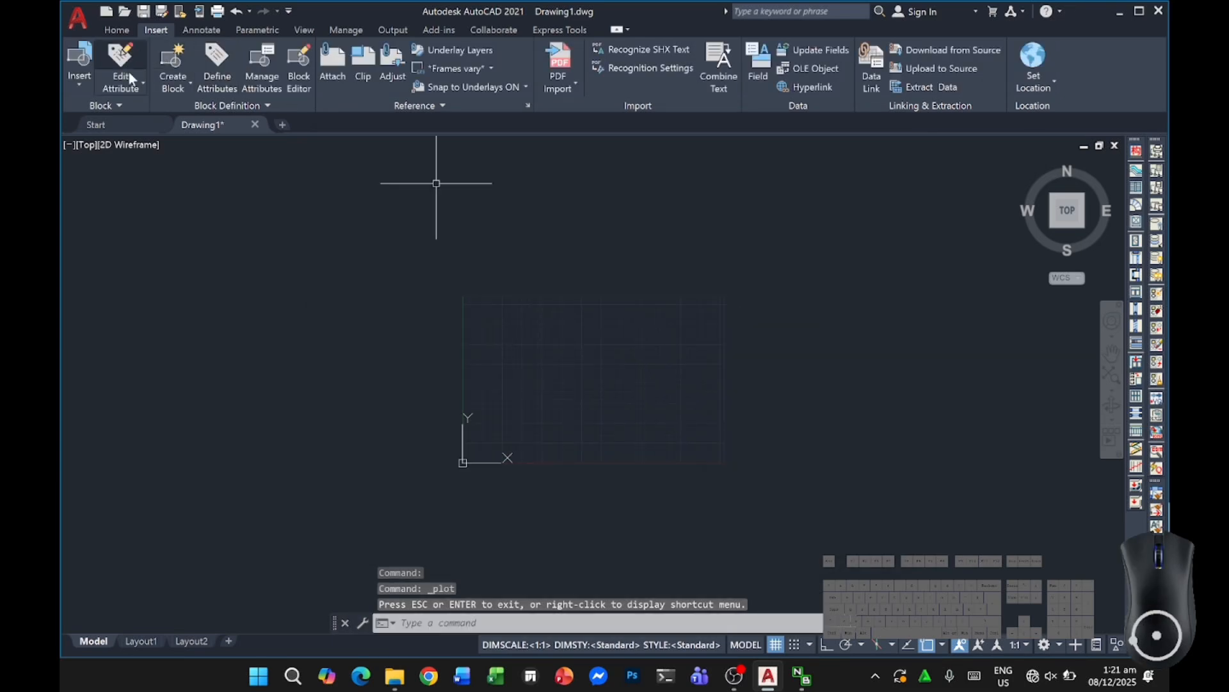
Step: Try to insert the queen bedroom block from the recent blocks inside the drawing limits
click(82, 77)
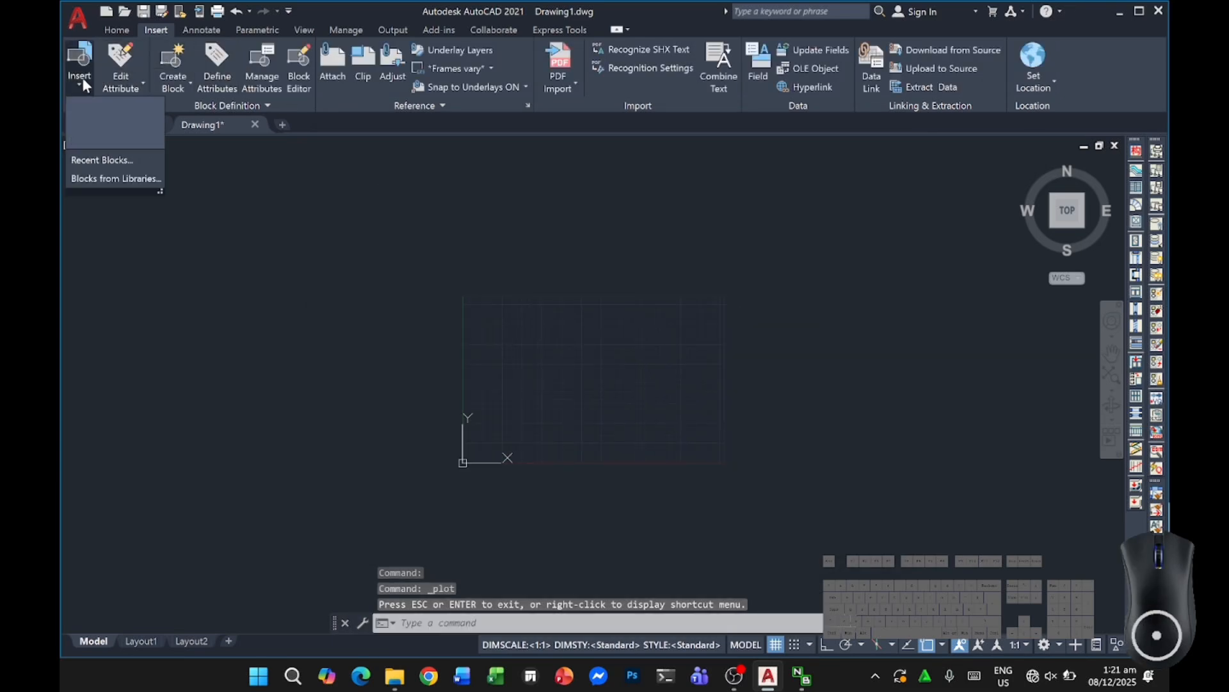
click(138, 183)
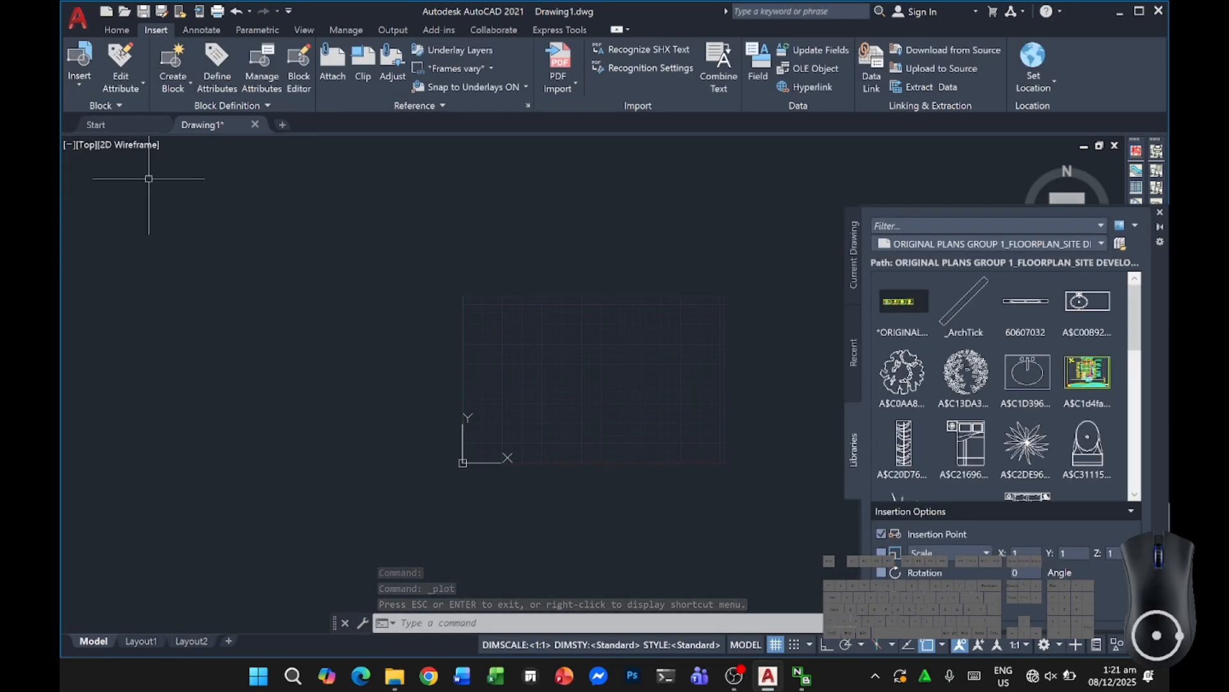
click(855, 385)
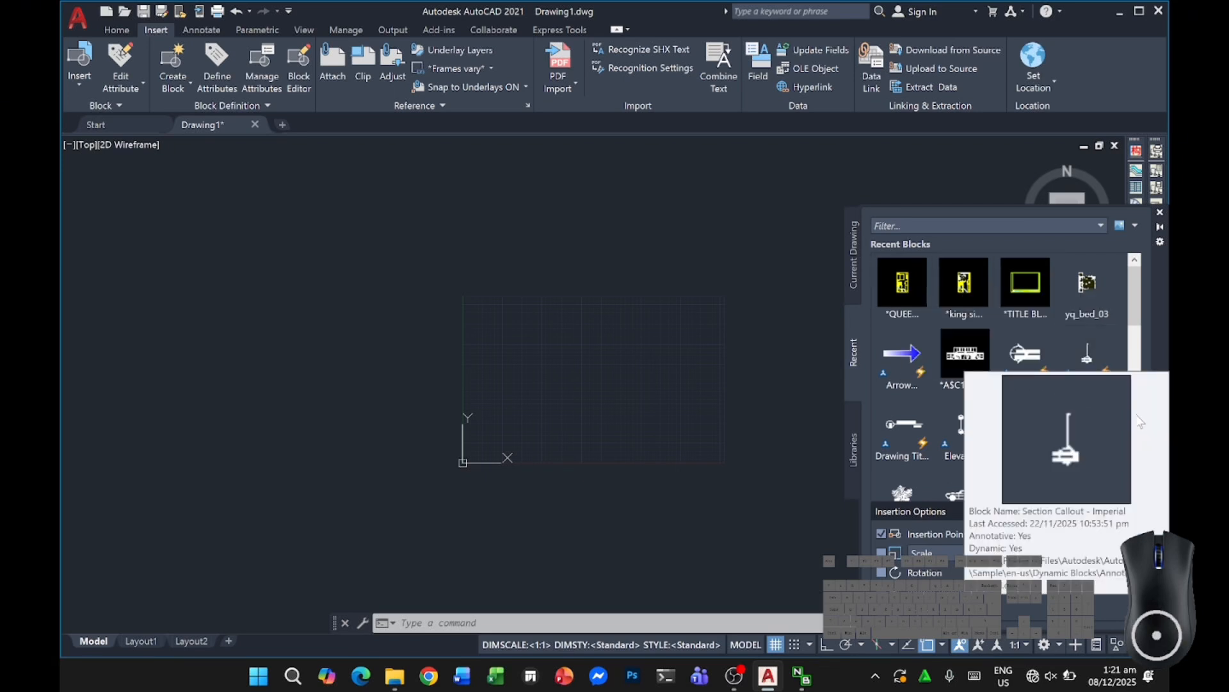
scroll(906, 455, down, 1)
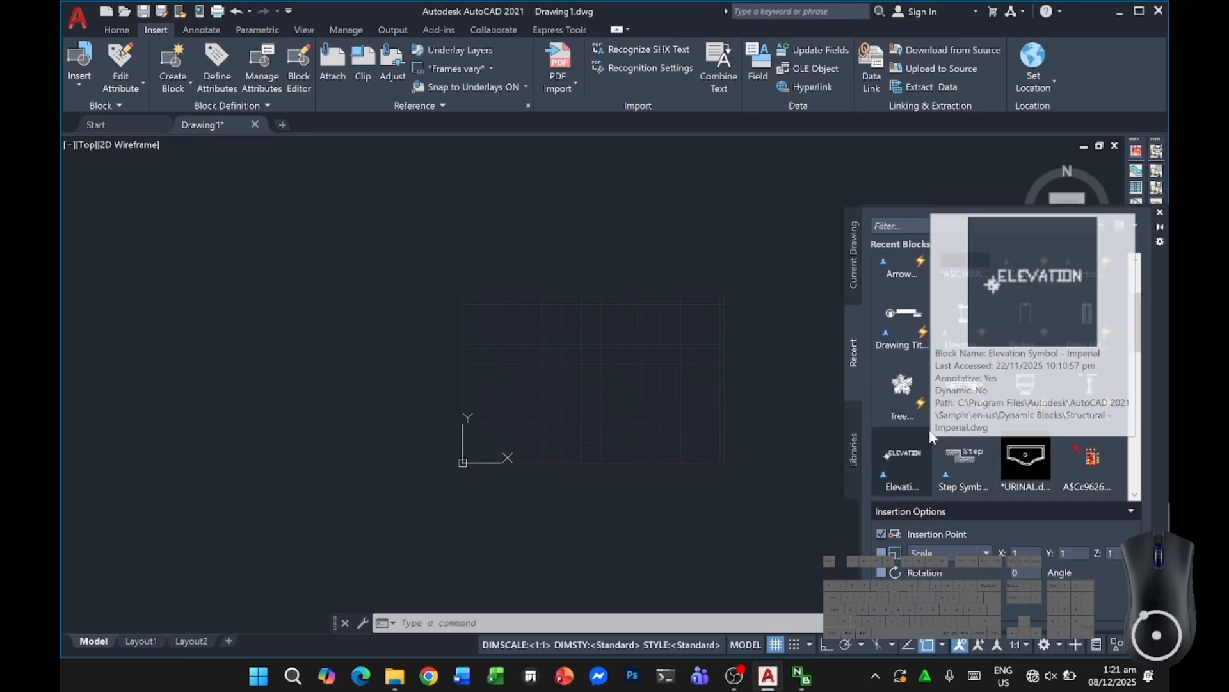
scroll(912, 365, up, 1)
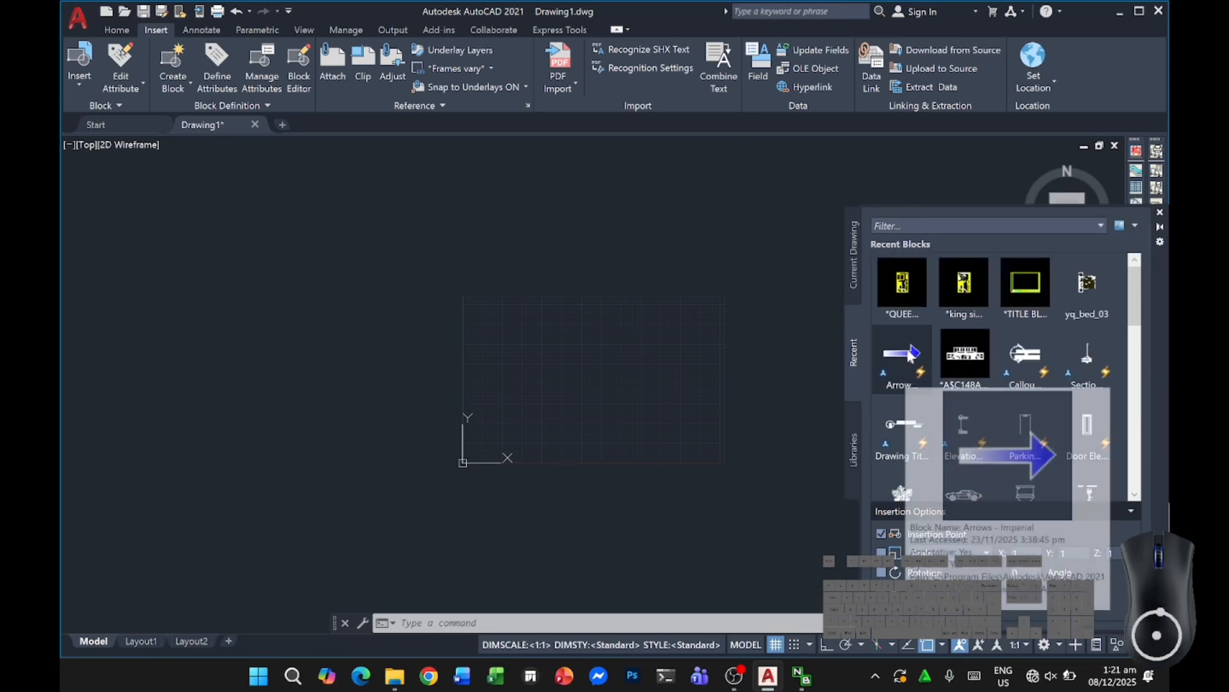
click(913, 290)
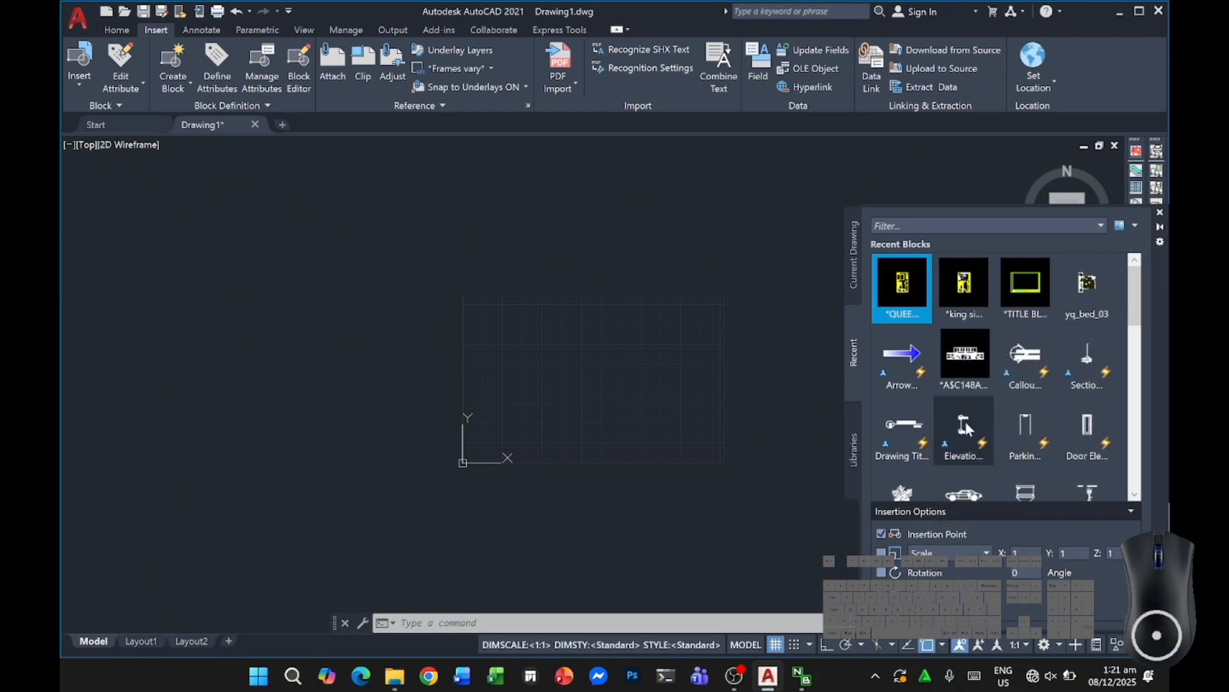
mouse_move(905, 292)
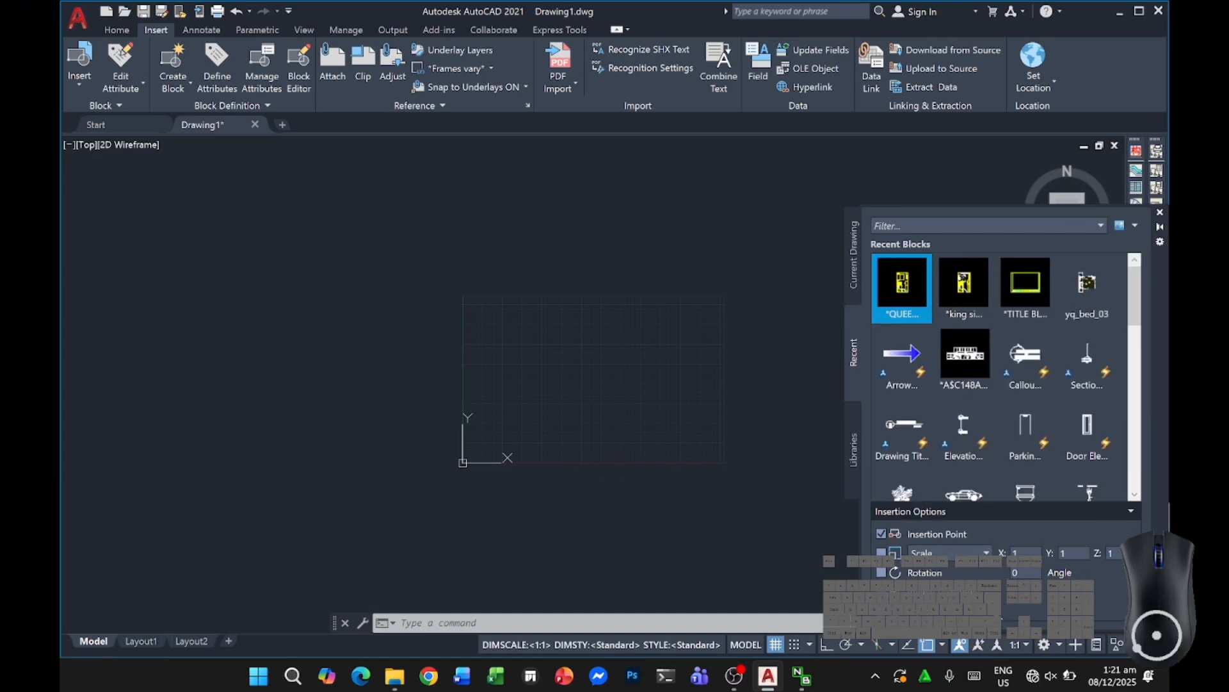
click(902, 288)
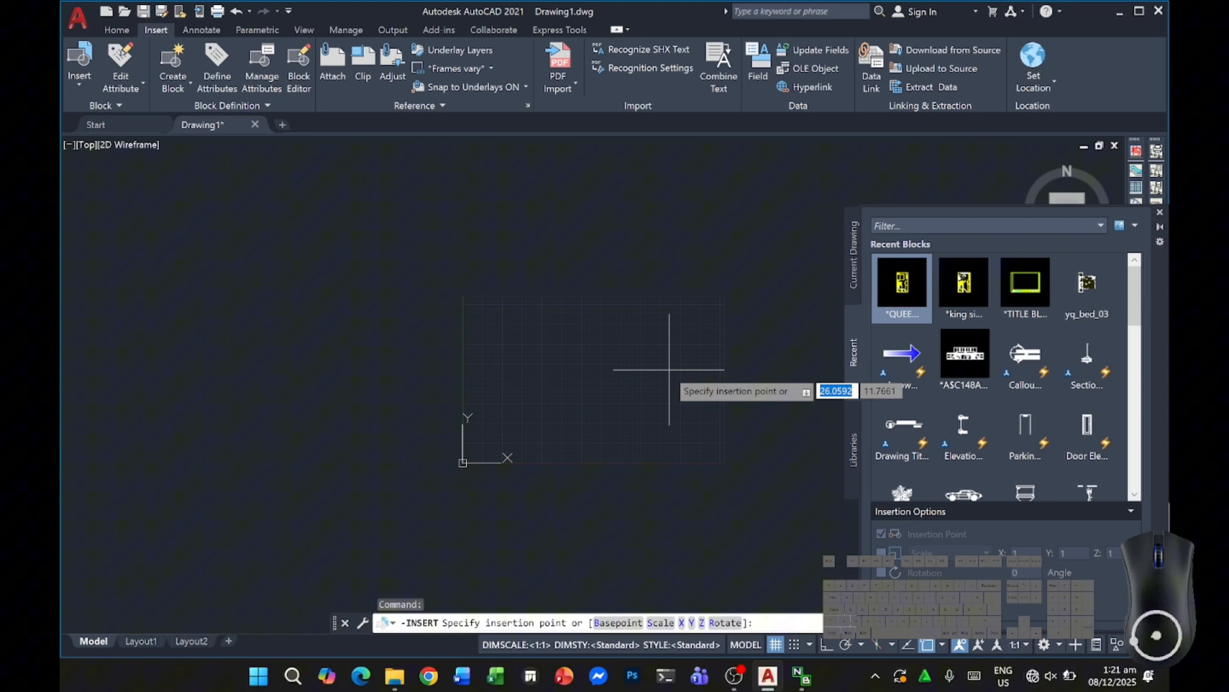
click(577, 389)
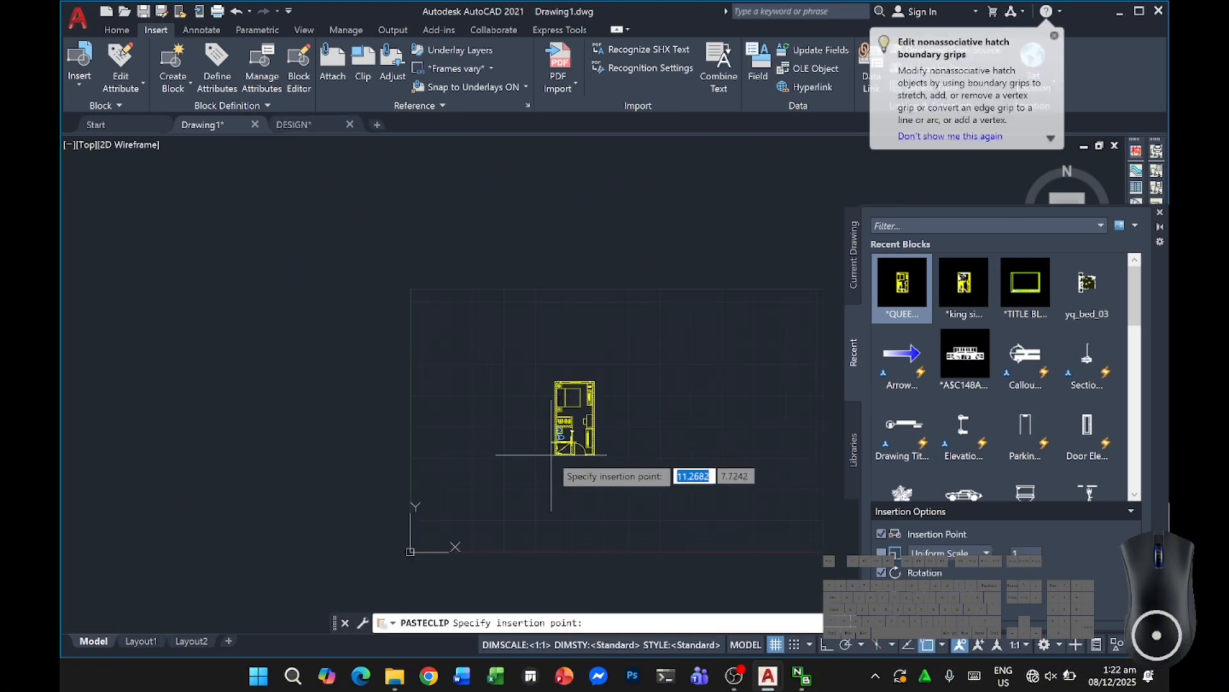
Step: Paste the copied bedroom floor plan inside the drawing limits and close the blocks palette
click(552, 454)
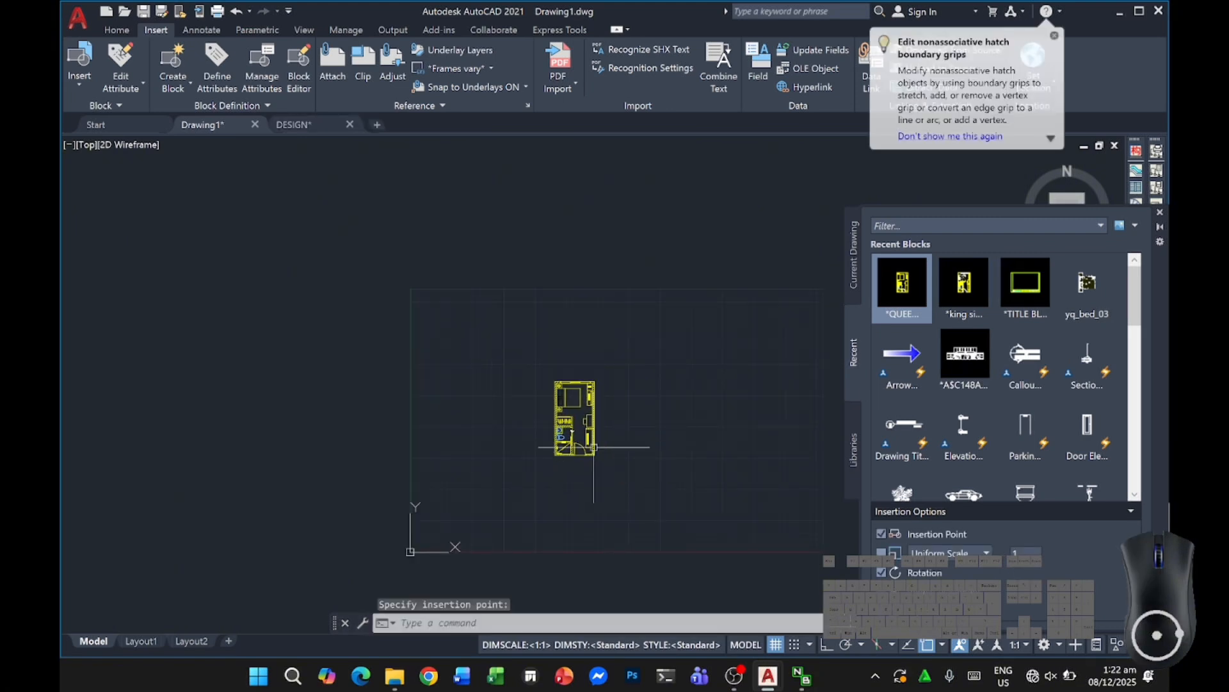
scroll(594, 447, up, 2)
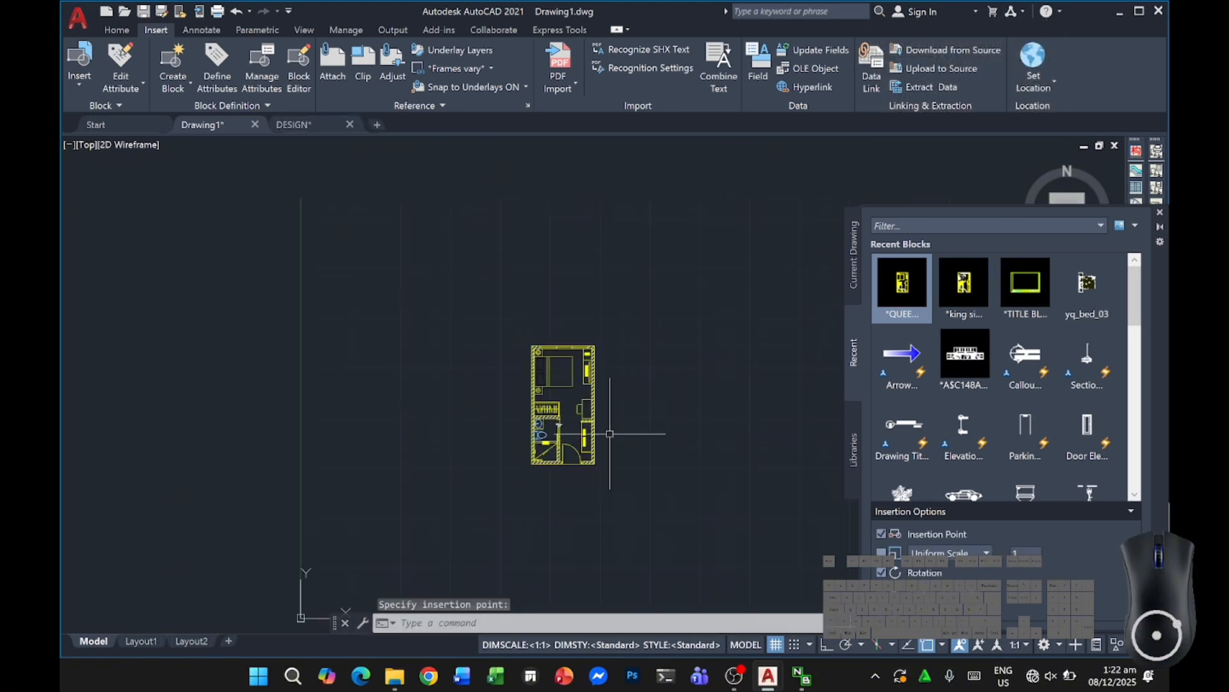
click(1159, 212)
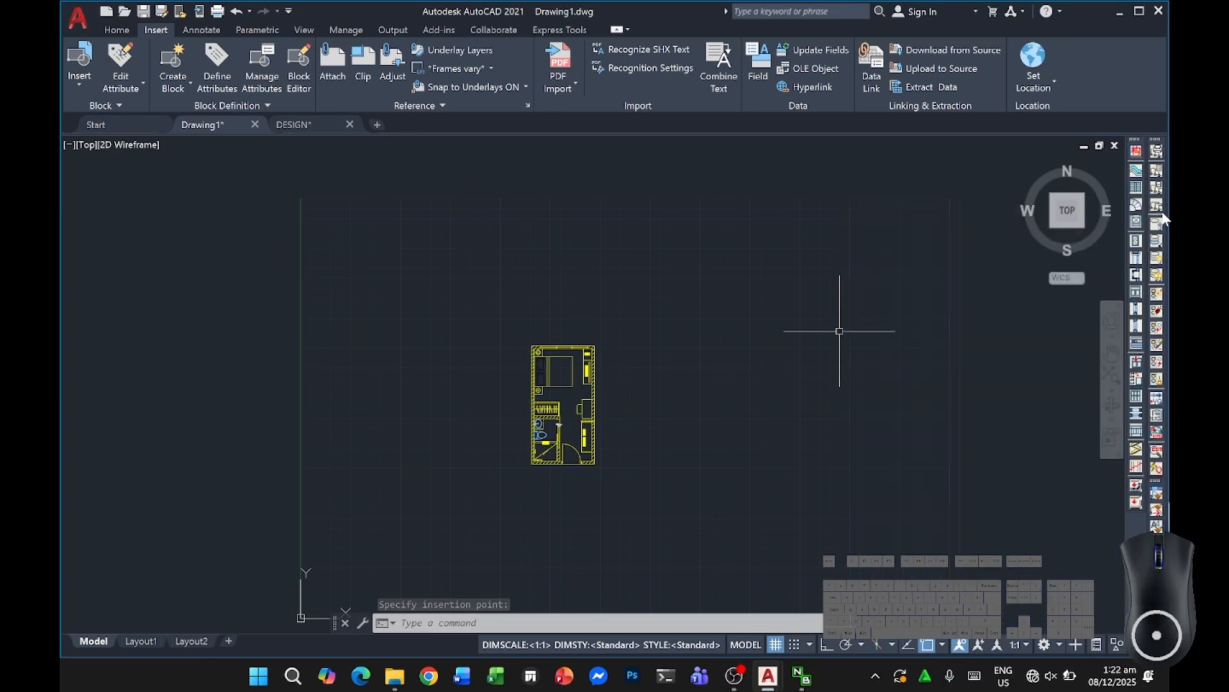
scroll(552, 448, up, 1)
scroll(562, 467, down, 1)
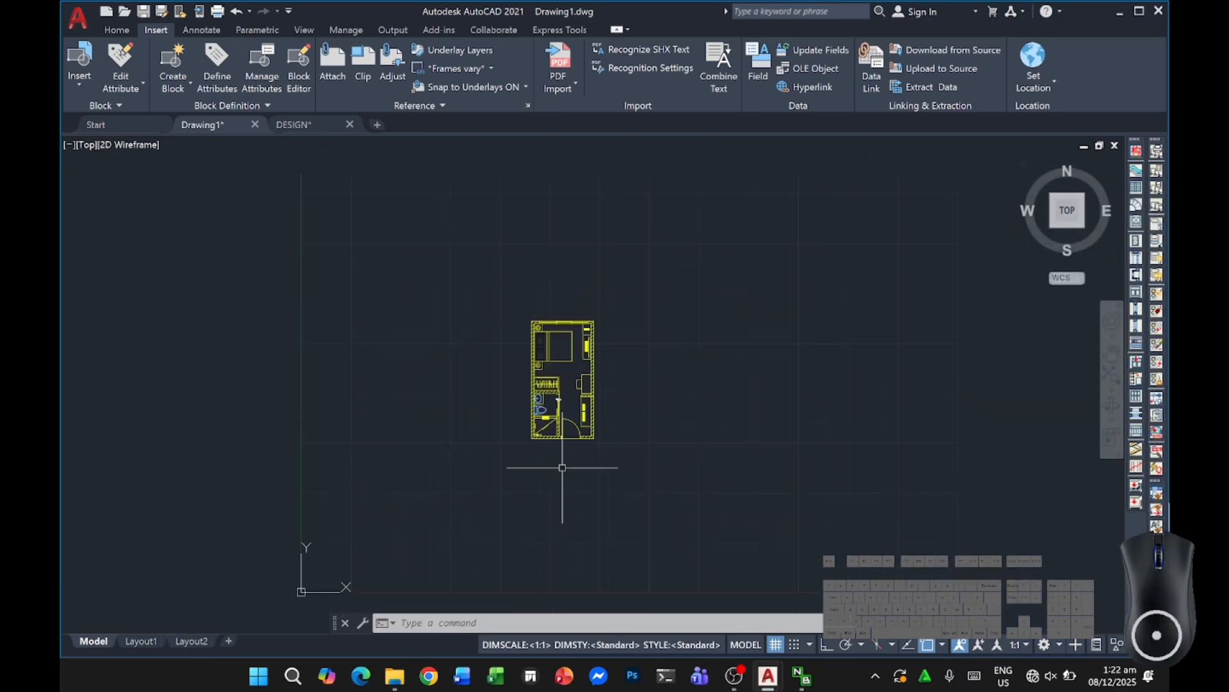
scroll(584, 334, up, 3)
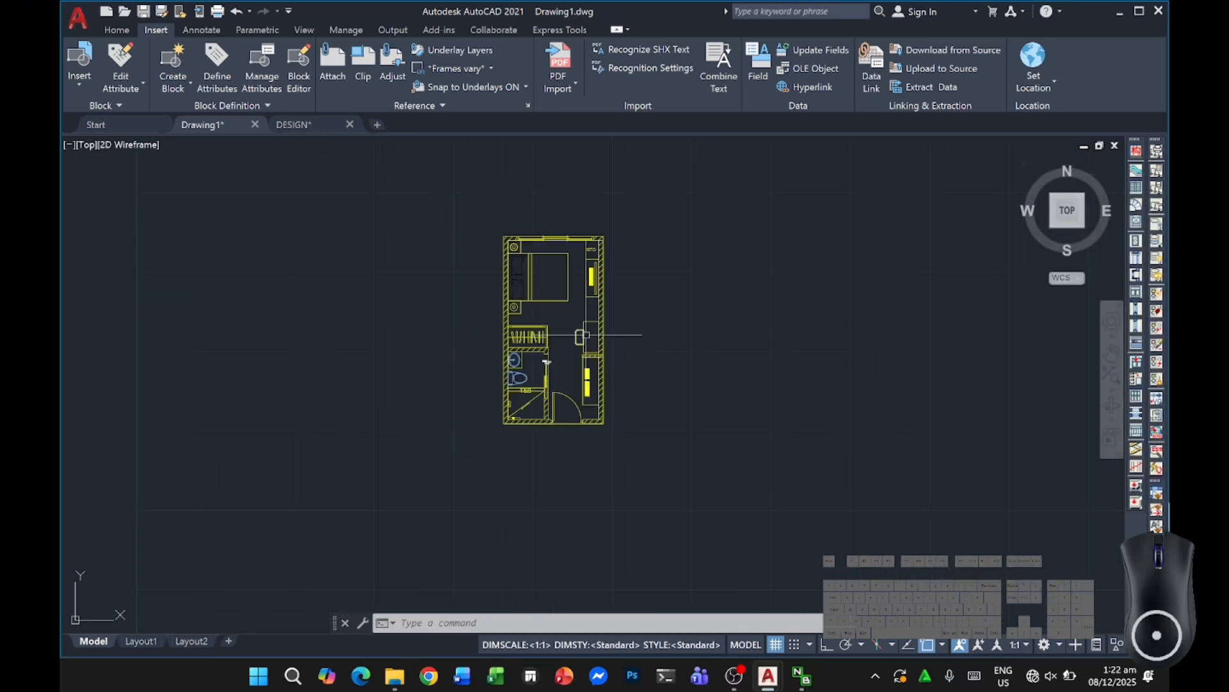
middle_drag(600, 346, 625, 380)
scroll(685, 384, down, 5)
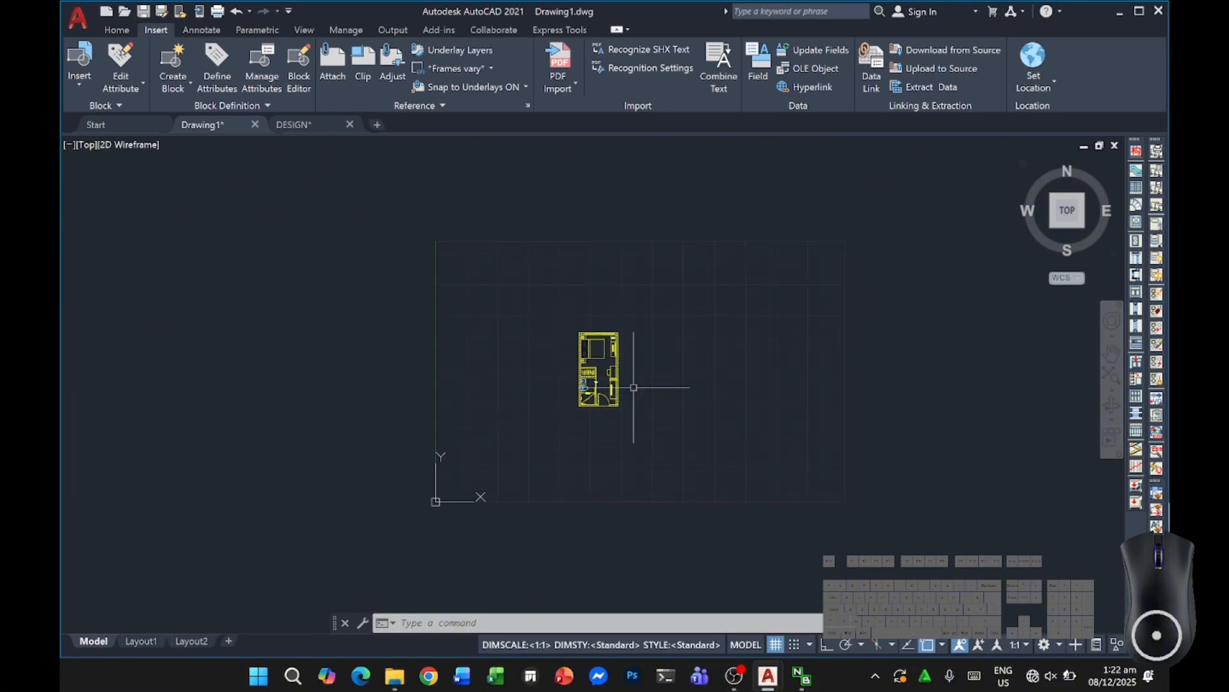
Step: Preview the plot of the bedroom floor plan and examine its monochrome linework and placement on the sheet
key(ctrl+p)
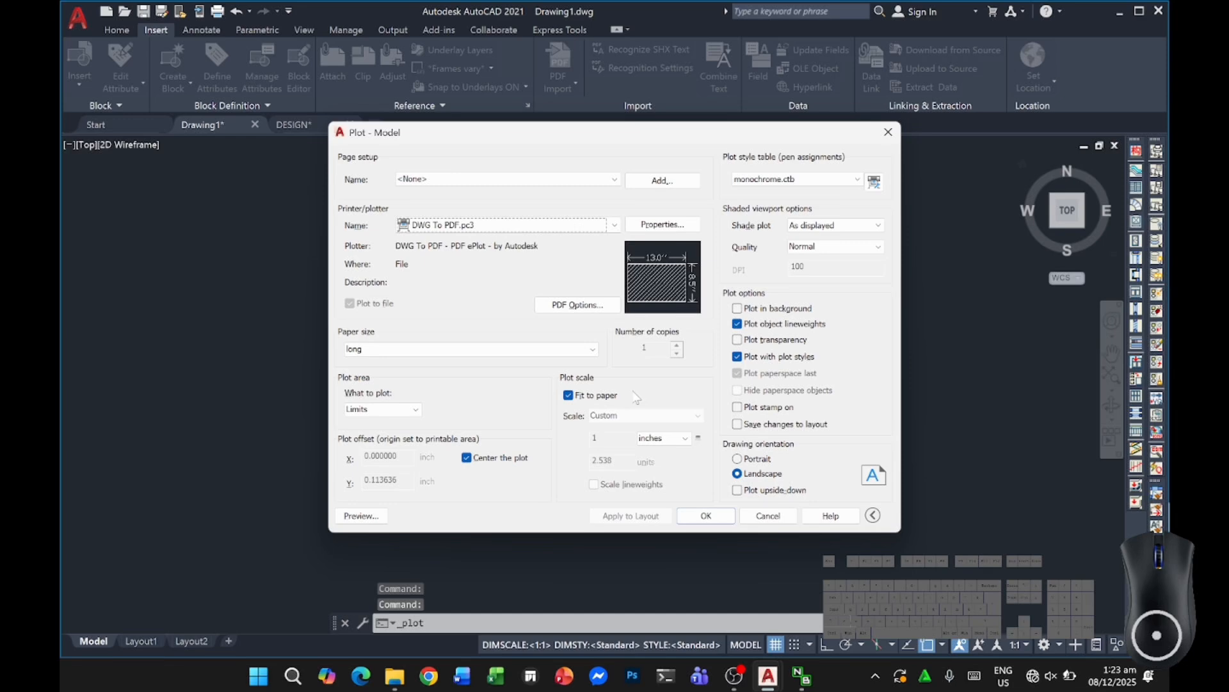
click(383, 514)
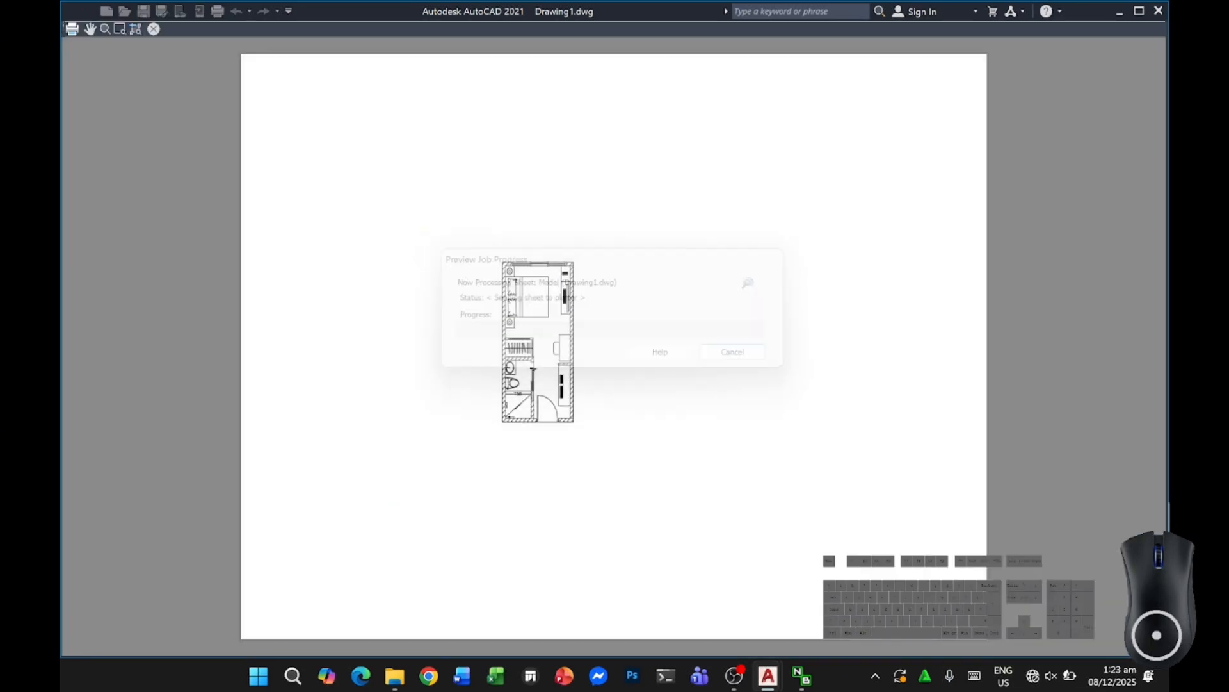
scroll(552, 316, up, 4)
scroll(547, 316, down, 4)
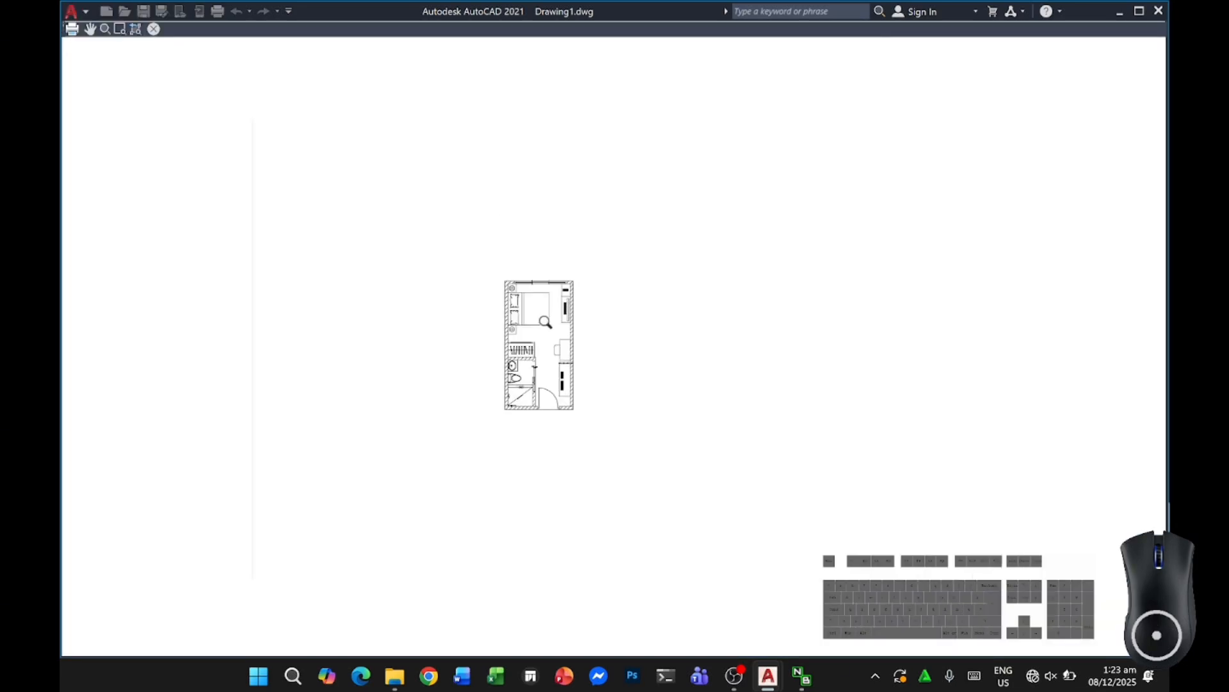
middle_drag(545, 322, 631, 316)
scroll(634, 317, up, 3)
scroll(639, 324, down, 2)
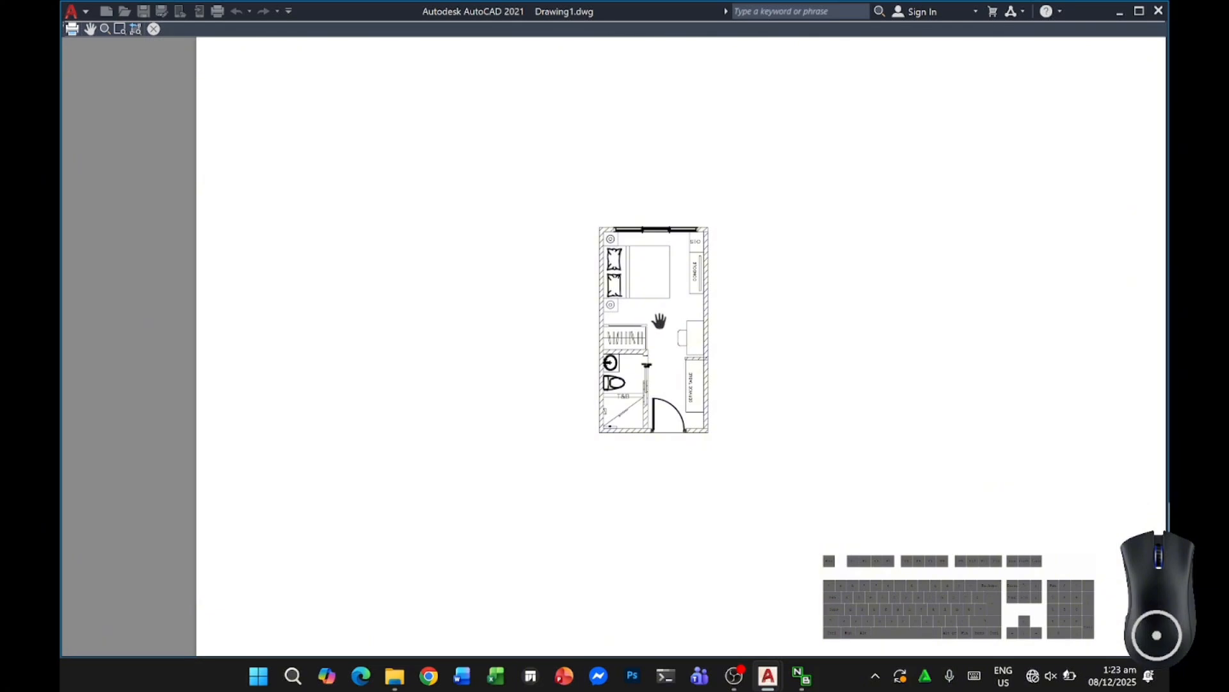
scroll(659, 320, down, 2)
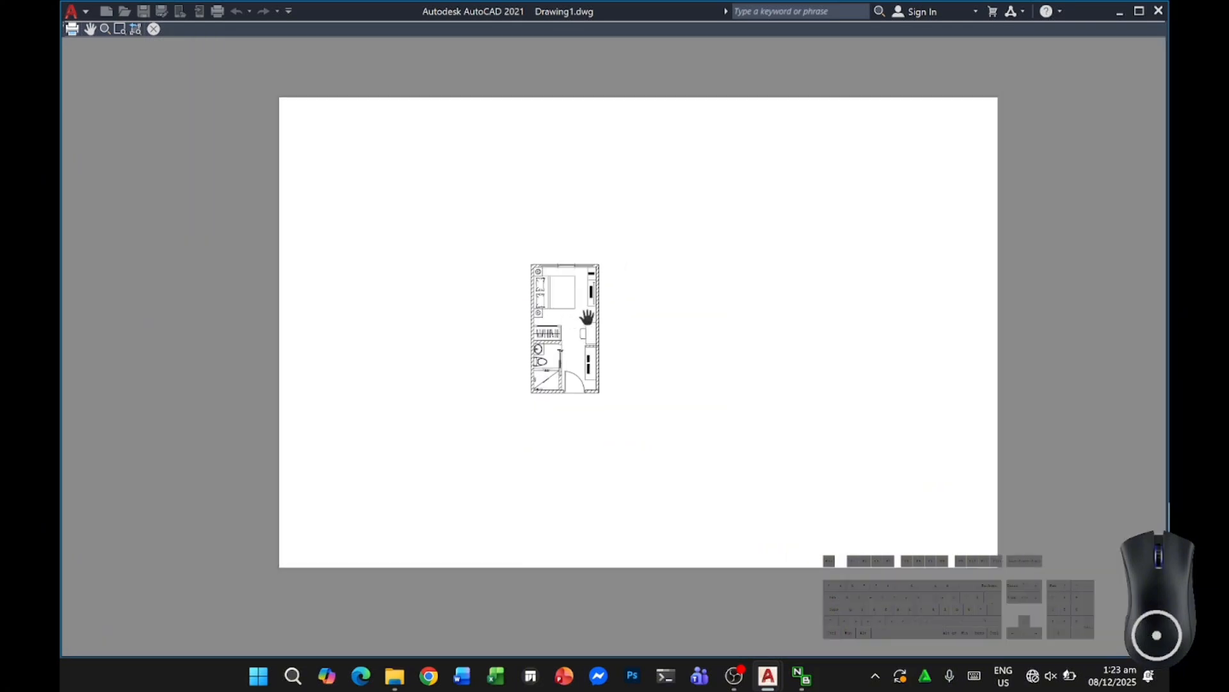
Step: Plot the bedroom floor plan from the preview to a PDF named "queen size bedroom" in the Downloads folder
click(72, 30)
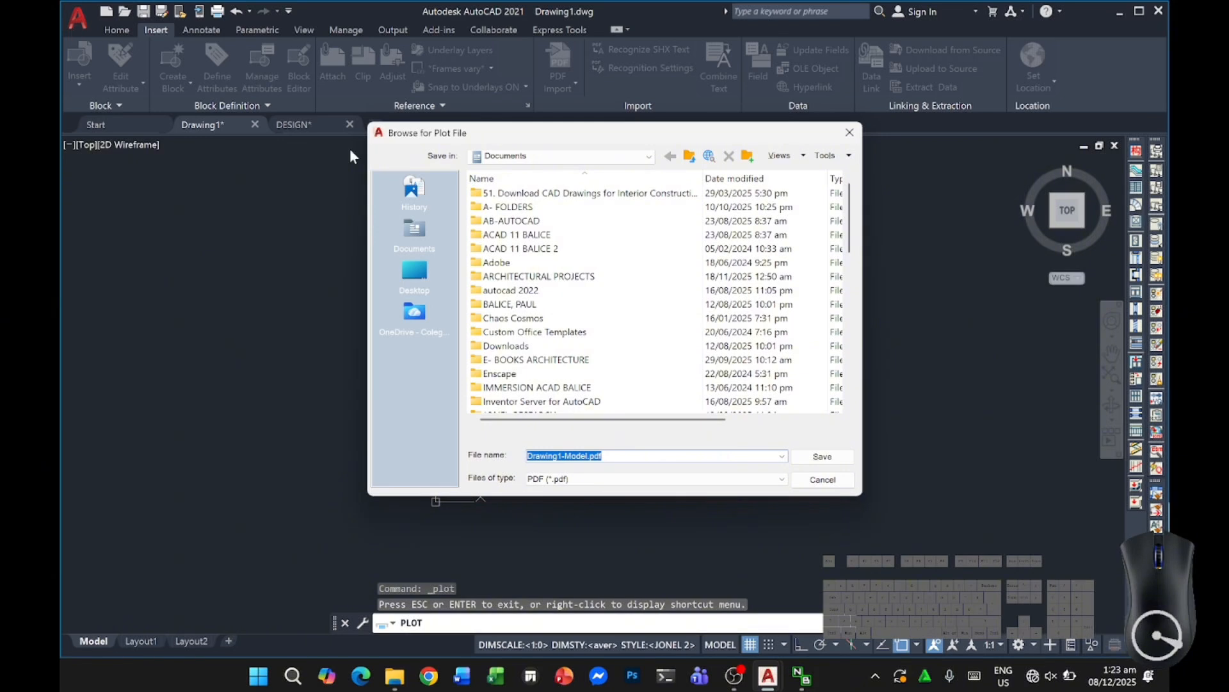
key(BackSpace)
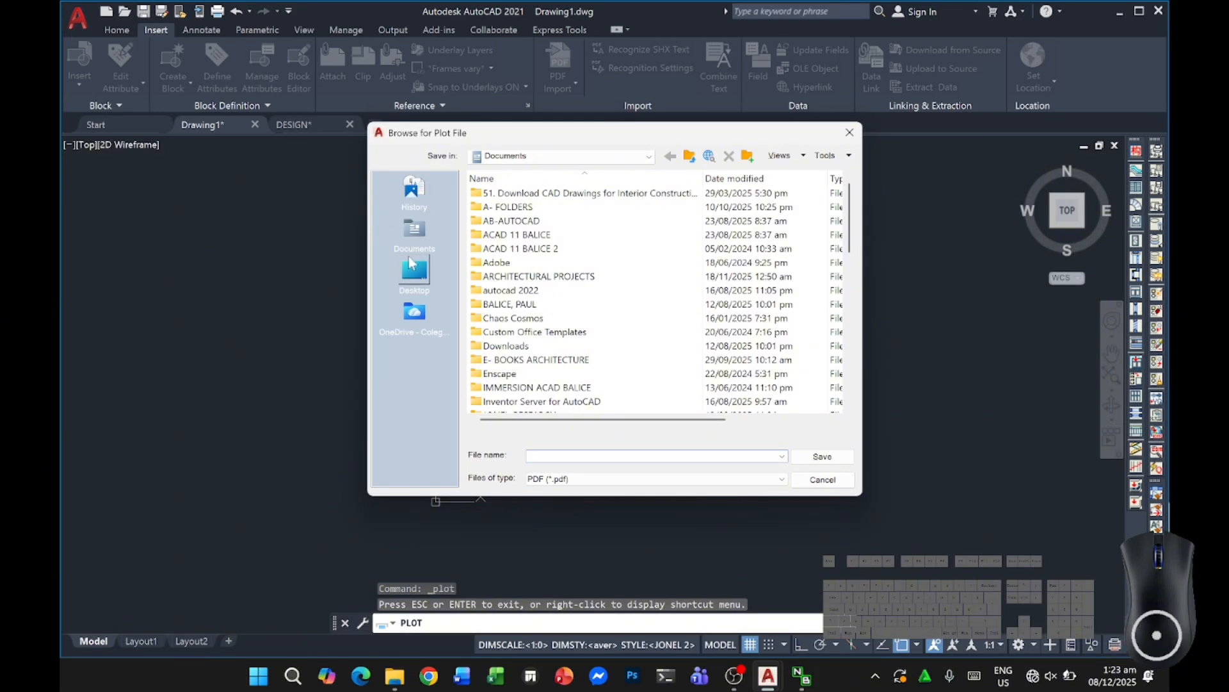
text(queen size bedroom)
click(564, 155)
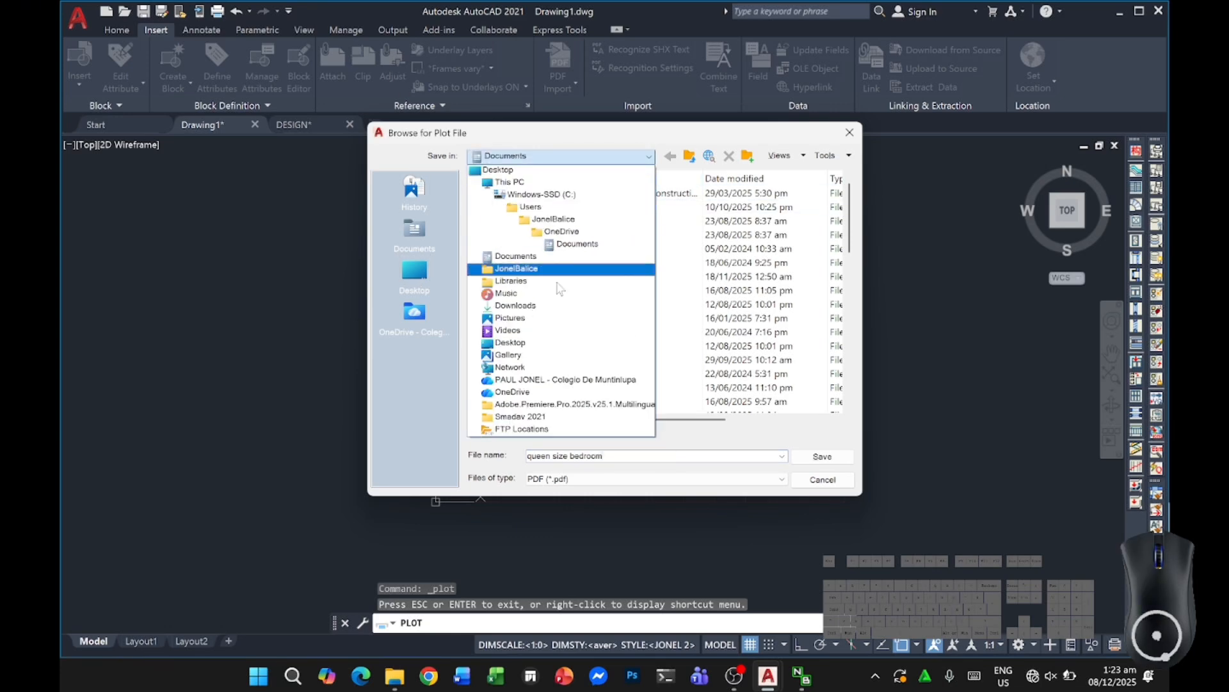
click(525, 305)
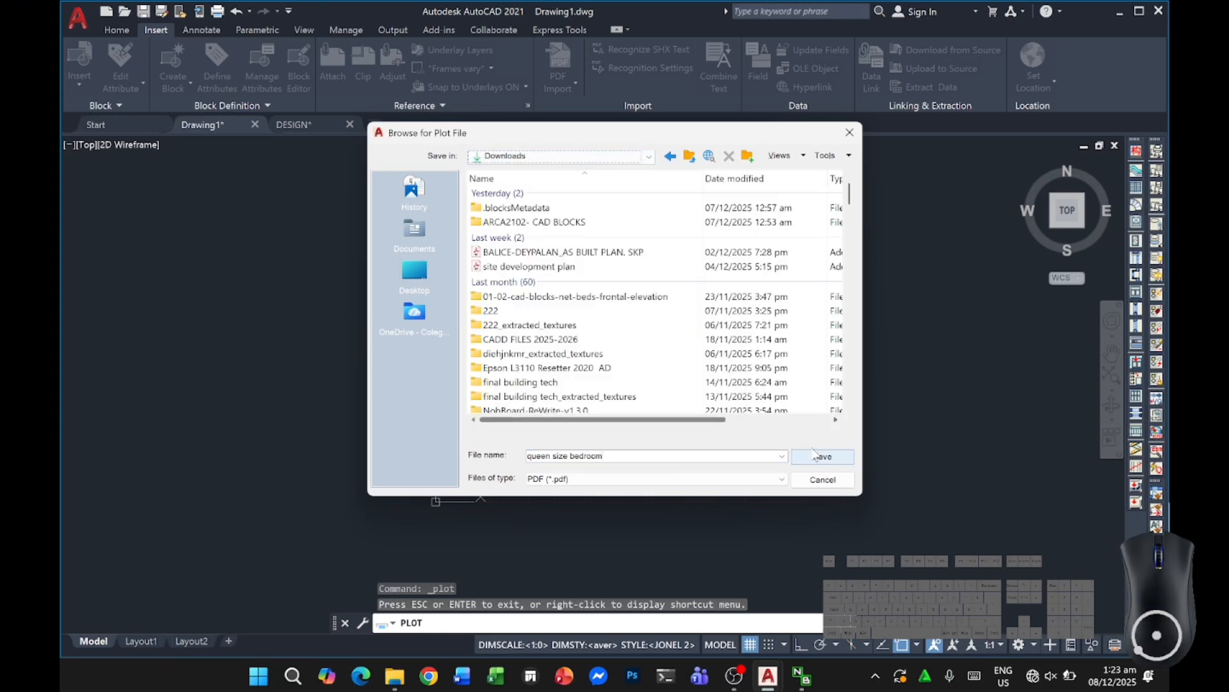
click(819, 456)
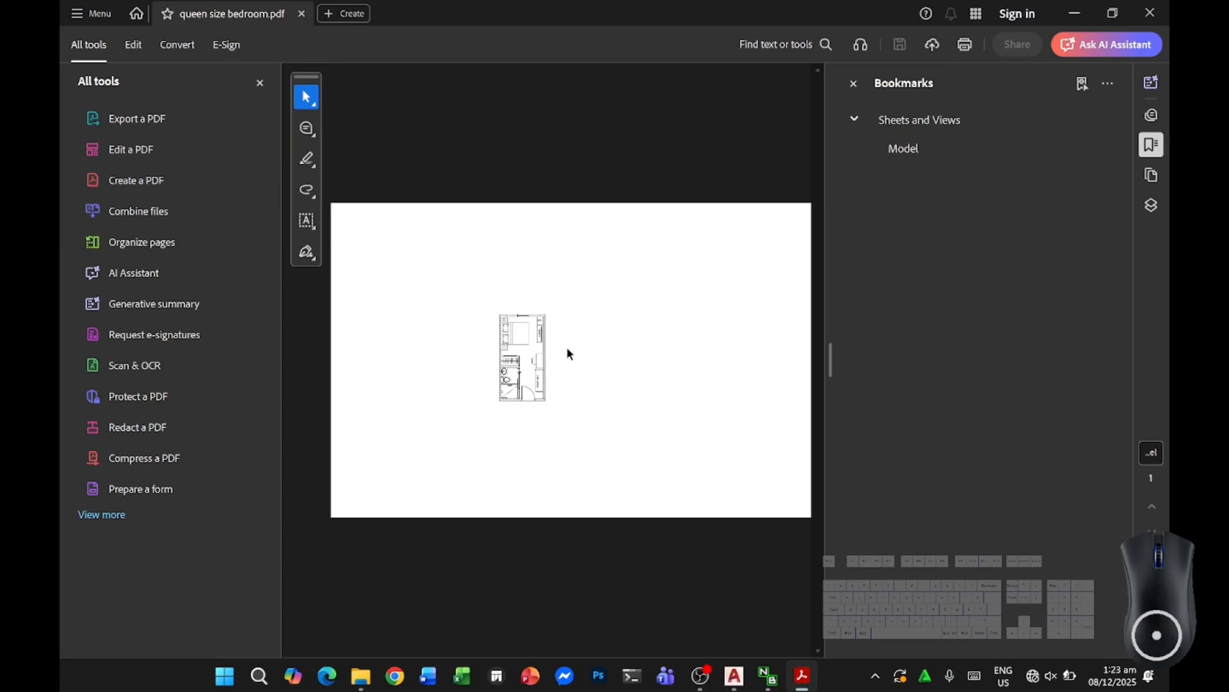
Step: Inspect the plotted PDF page, bring up its print settings and choose a custom scale of 100%
ctrl+scroll(567, 347, up, 2)
ctrl+scroll(567, 349, down, 2)
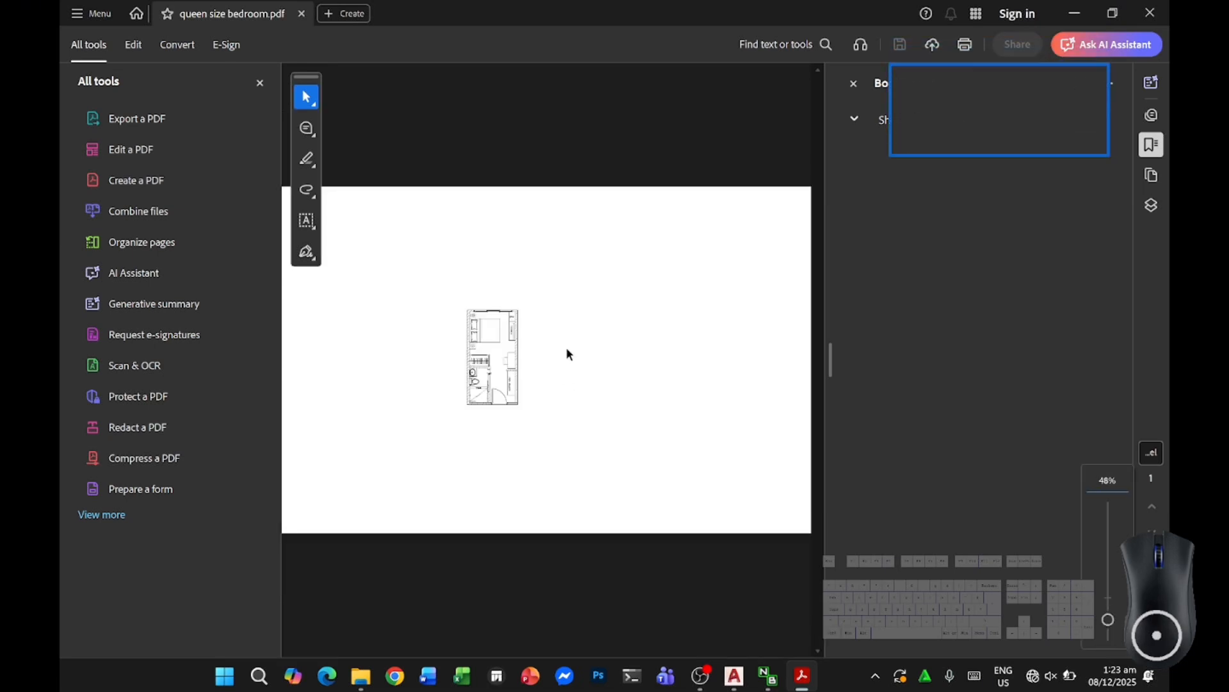
ctrl+scroll(567, 349, down, 1)
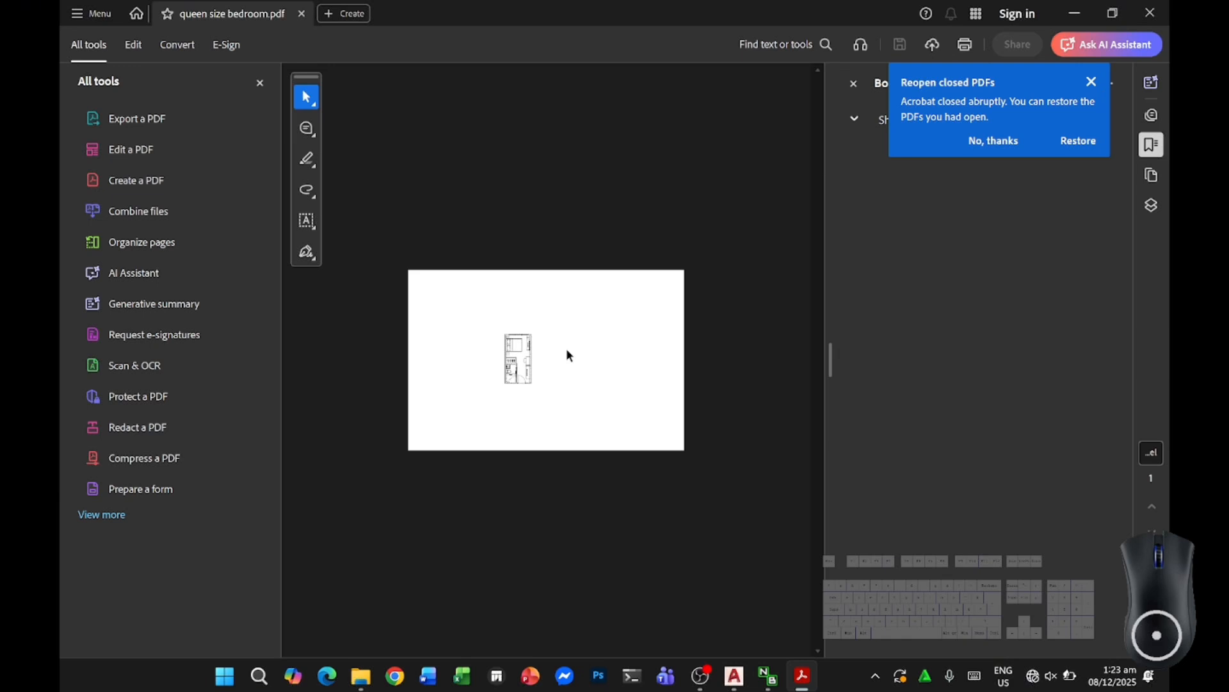
key(ctrl+p)
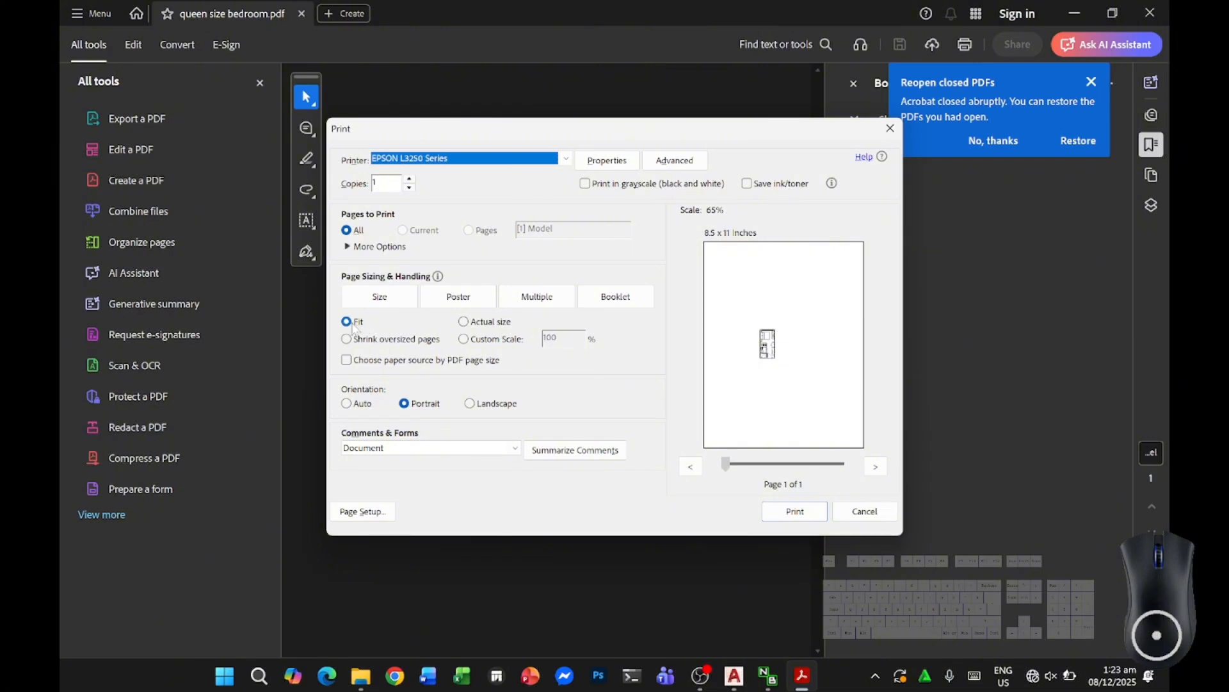
click(465, 342)
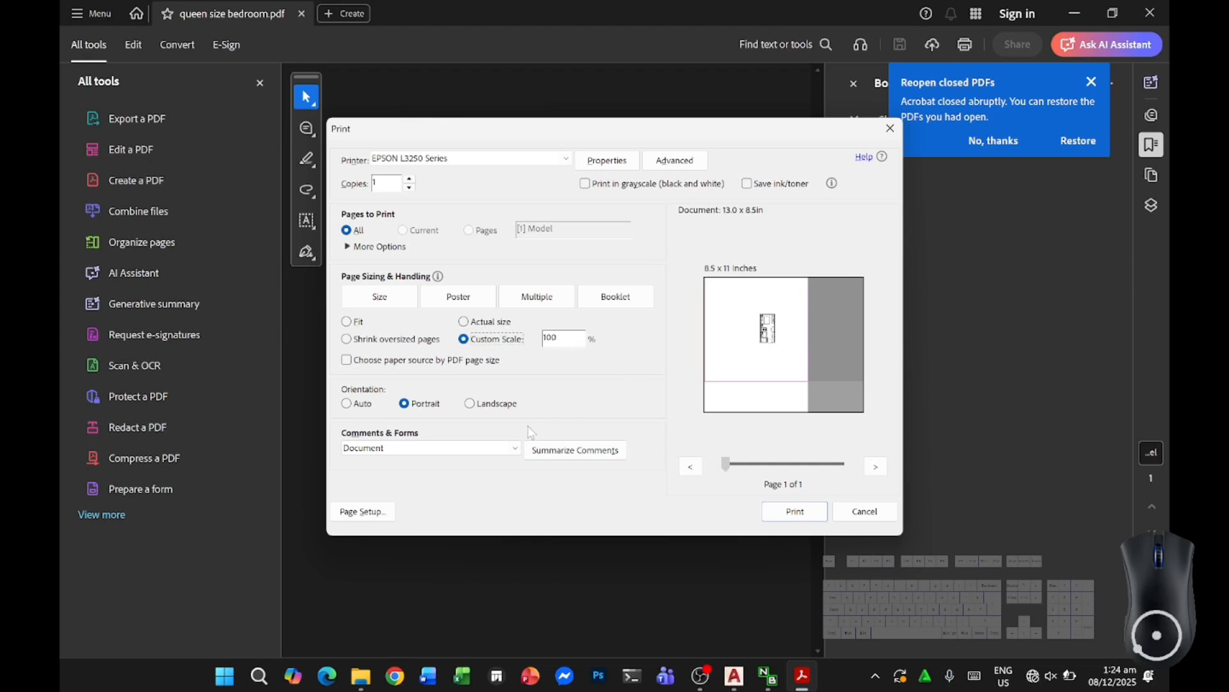
Step: Set the page setup to landscape orientation, and leave the print settings without printing
click(363, 511)
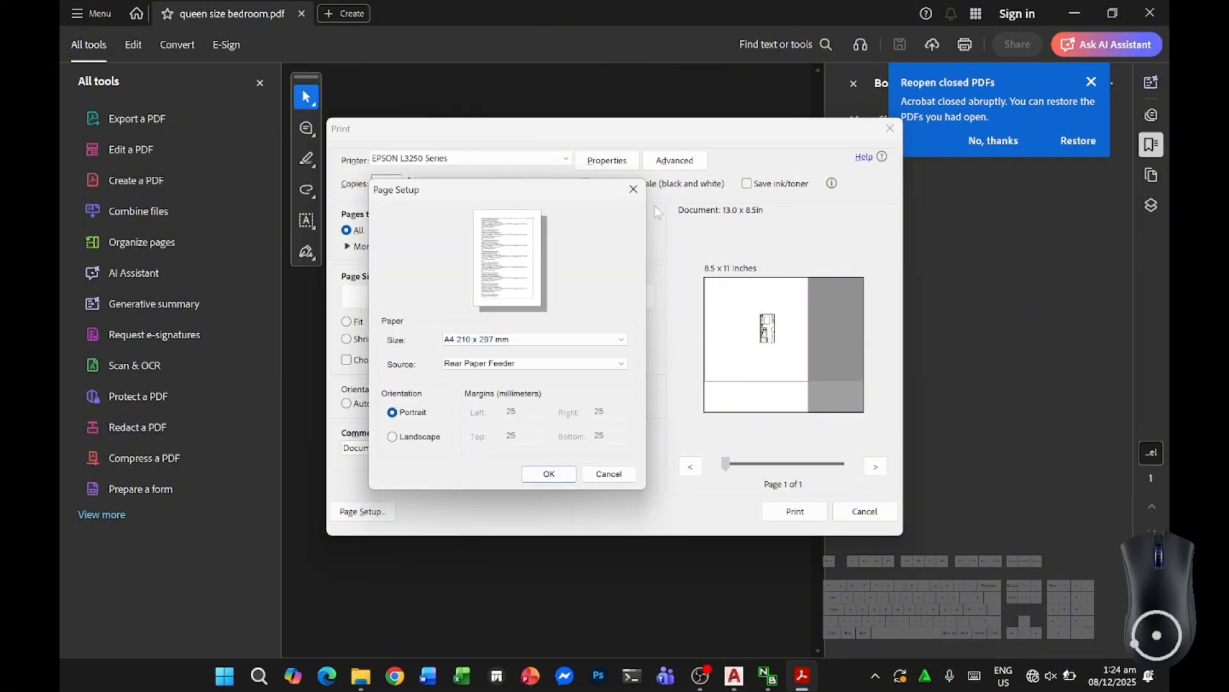
click(397, 437)
click(550, 474)
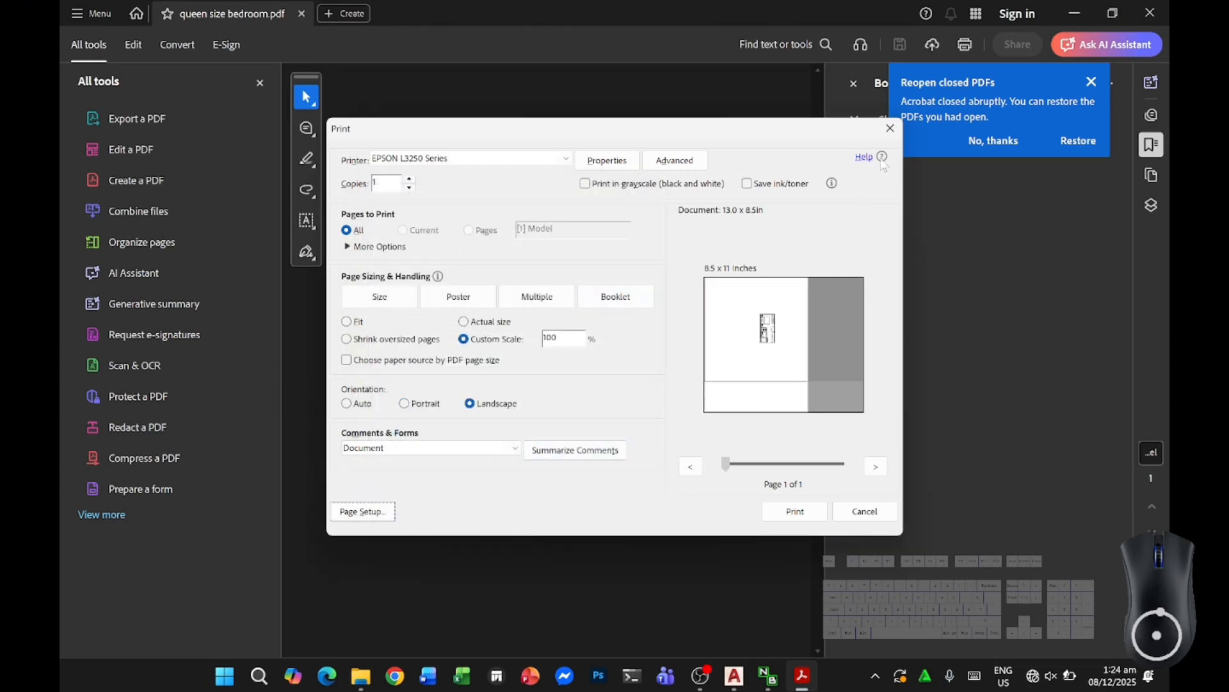
click(890, 128)
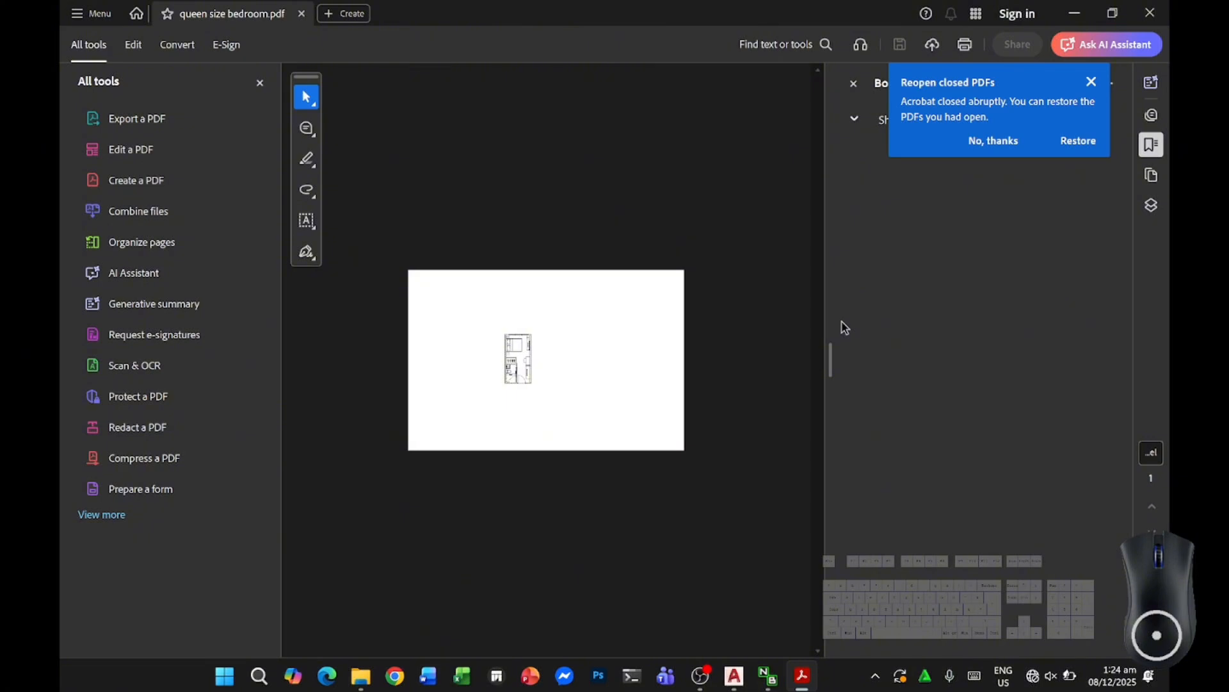